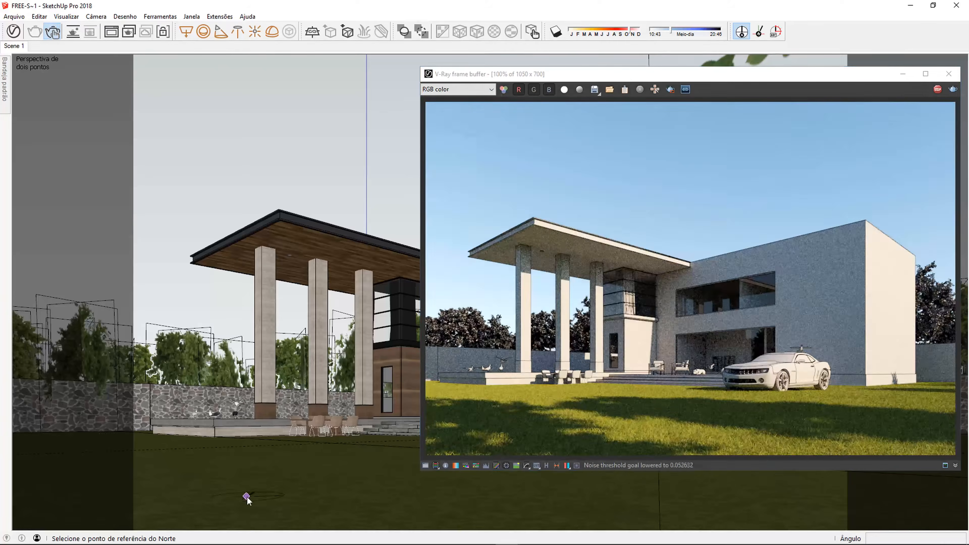
Step: Open the V-Ray asset settings and compare the rendered image with the sRGB display correction off and on
left_click(13, 31)
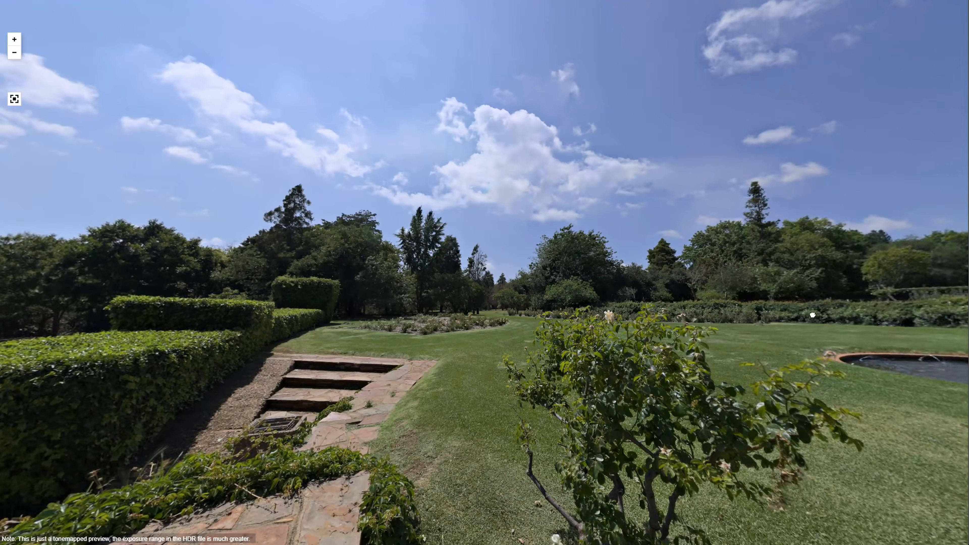
mouse_move(813, 314)
left_mouse_down()
mouse_move(418, 302)
mouse_move(167, 279)
mouse_move(127, 257)
mouse_move(637, 228)
left_mouse_up()
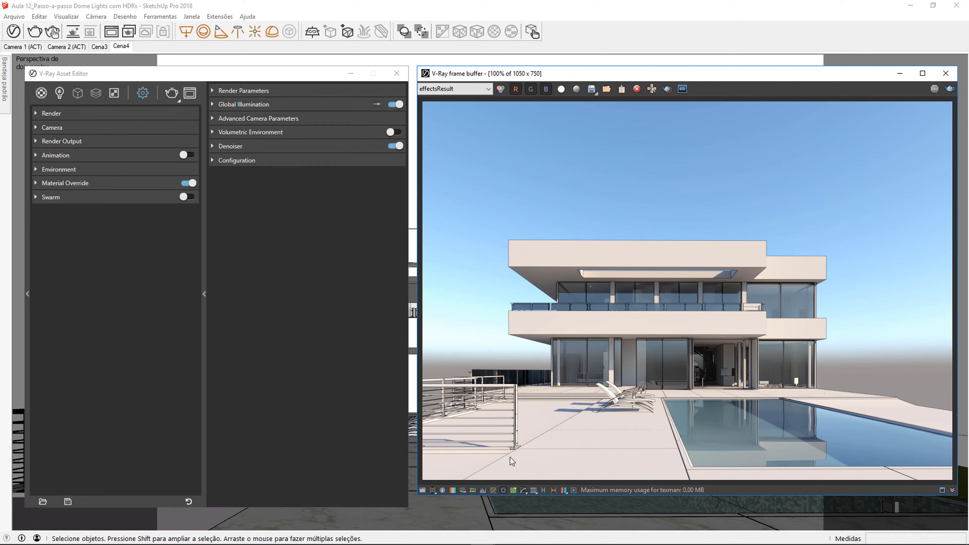
left_click(504, 491)
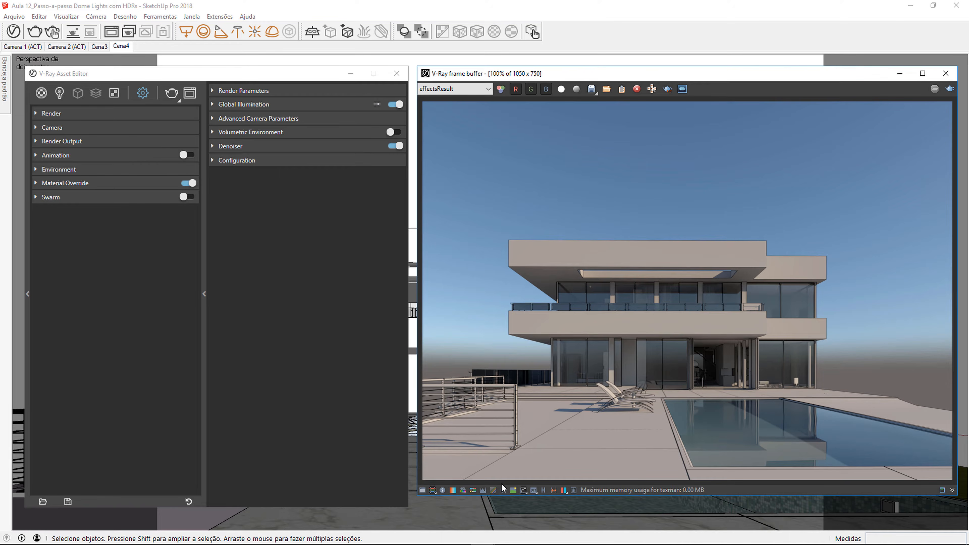
left_click(503, 491)
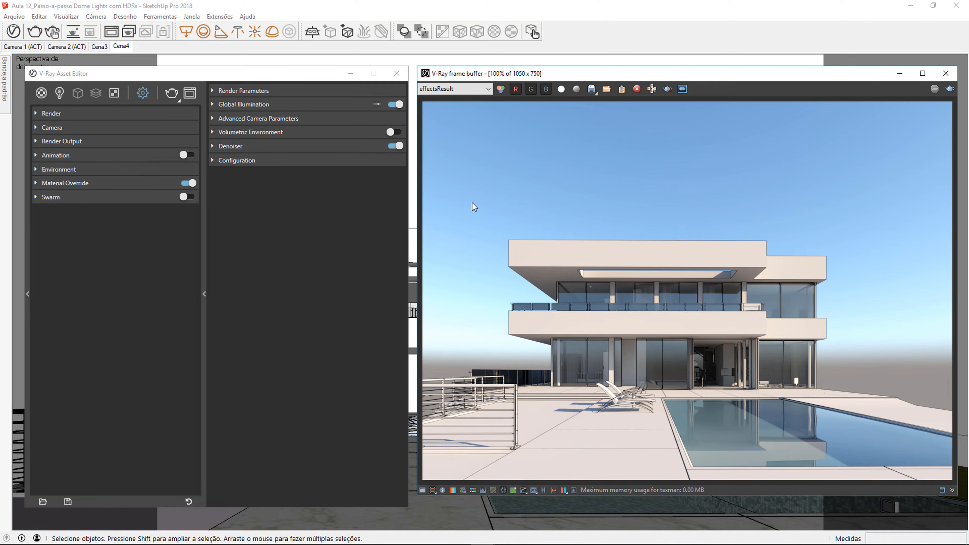
Step: Disable the SunLight in the scene's lights and render the pool view of the house
left_click(60, 101)
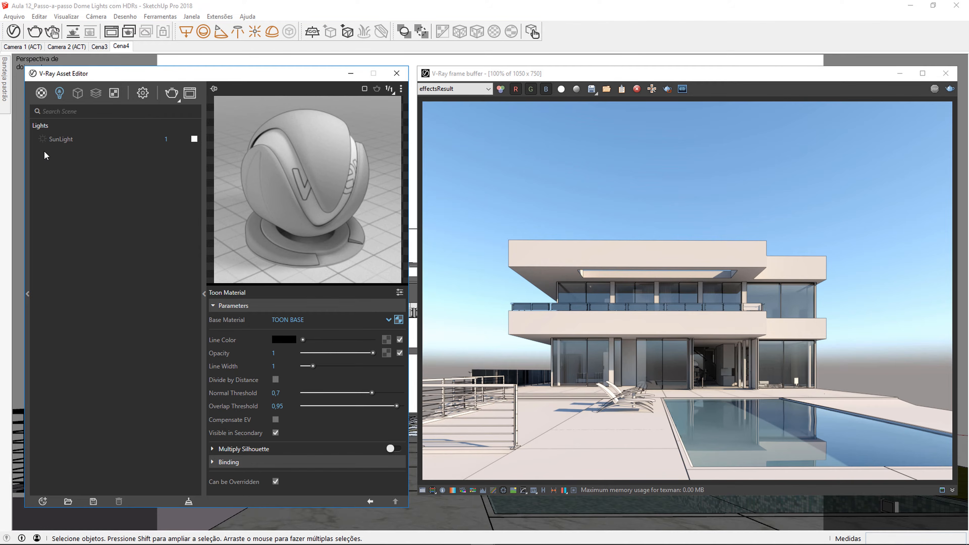
left_click(171, 94)
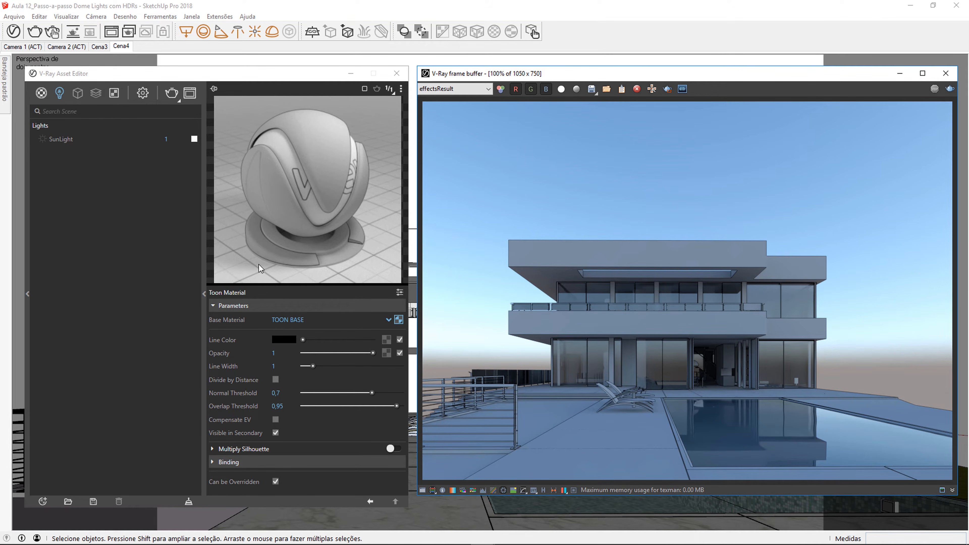
Step: Turn off the environment background in the render settings with its value at 0, and render the scene
left_click(141, 97)
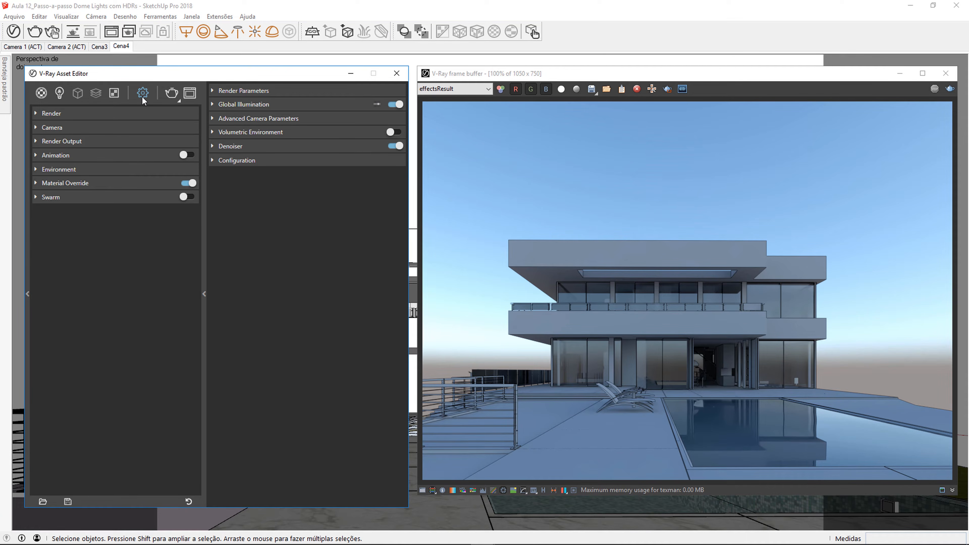
left_click(90, 169)
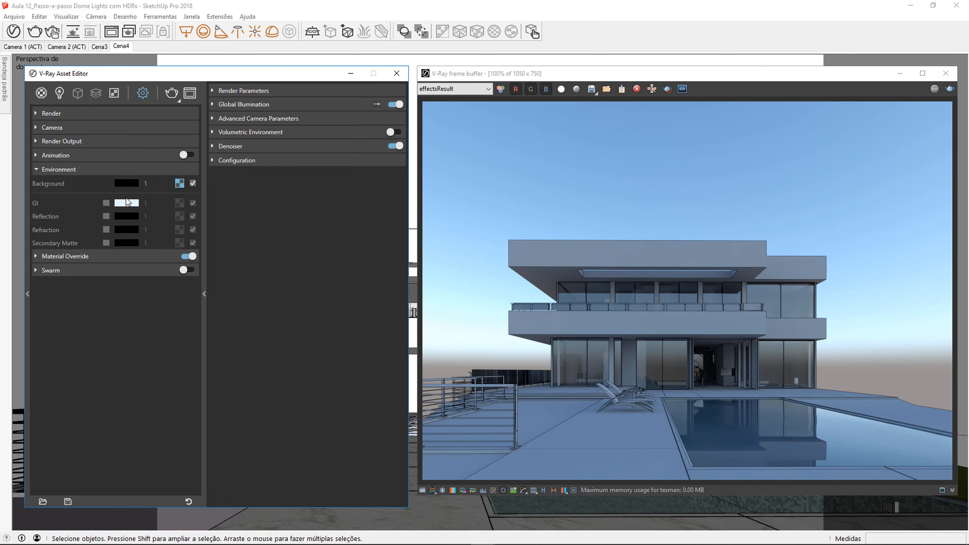
left_click(193, 183)
double_click(155, 180)
type("0")
key("Return")
left_click(98, 171)
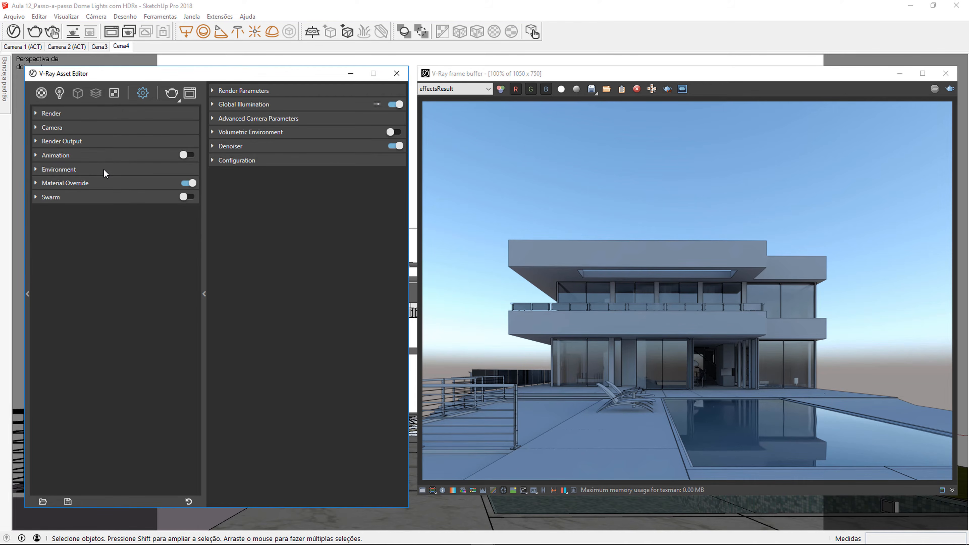
left_click(171, 92)
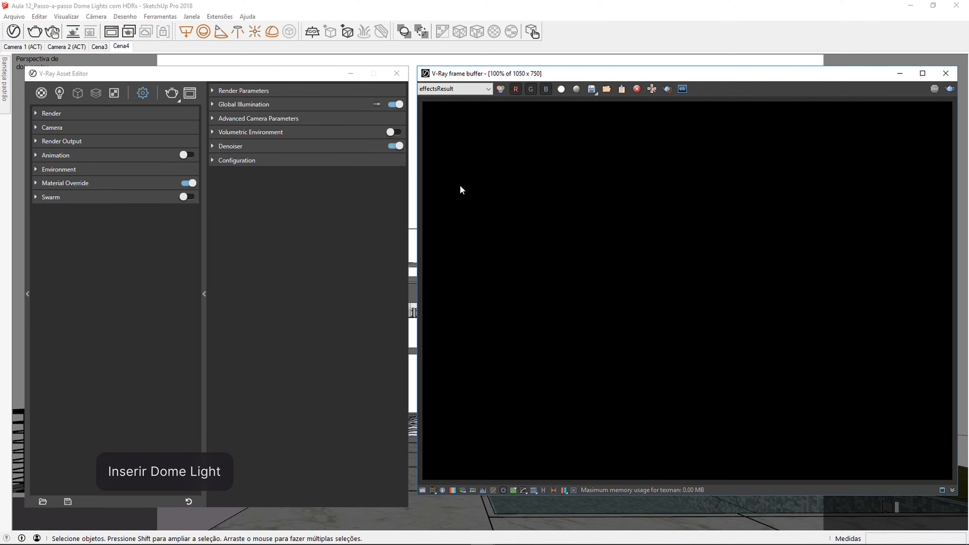
Step: Close the V-Ray windows, place a Dome Light on the paving in front of the loungers, select it and render
left_click(399, 77)
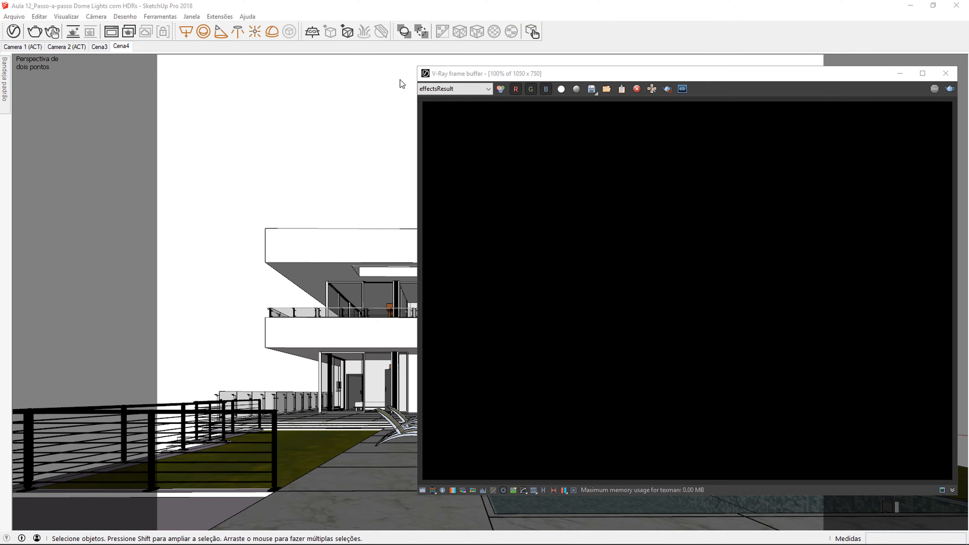
left_click(944, 74)
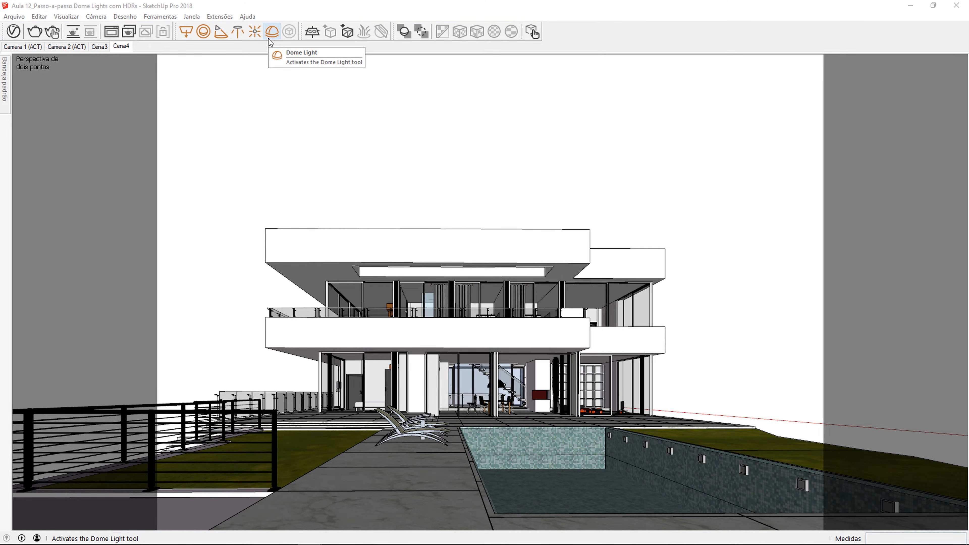
left_click(271, 32)
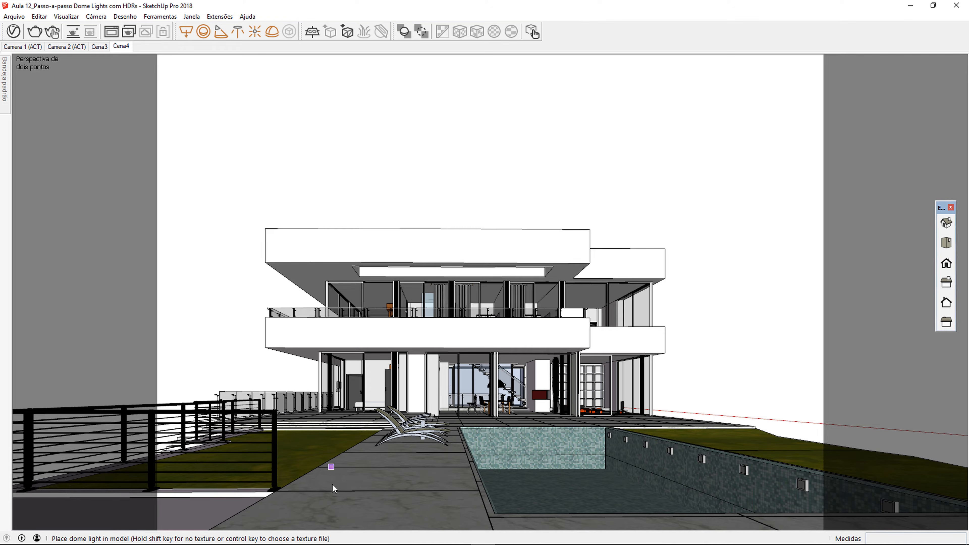
left_click(345, 502)
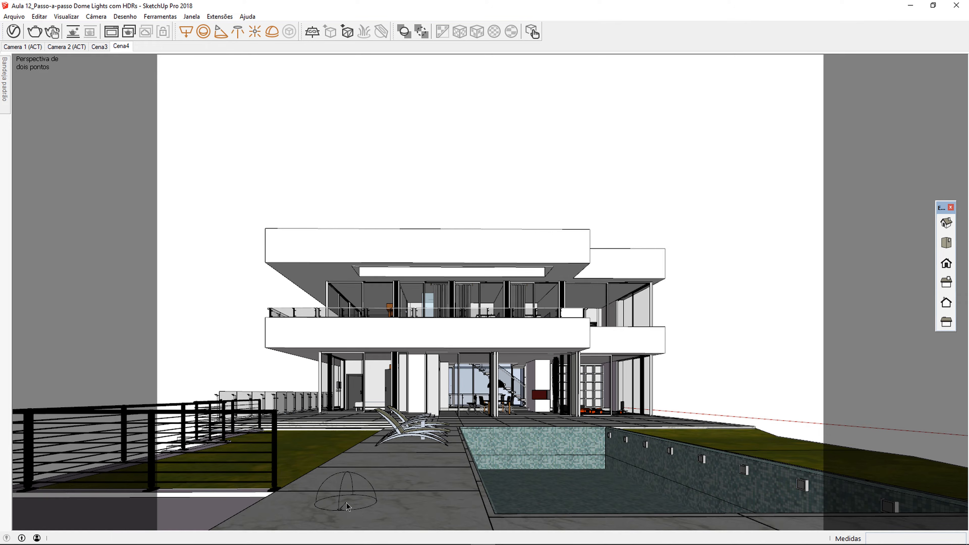
key("space")
left_click(344, 487)
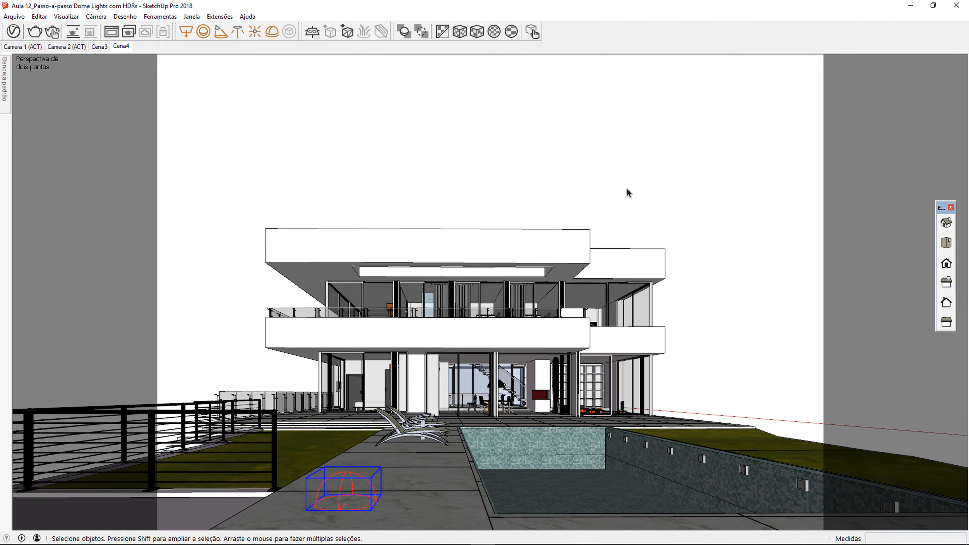
left_click(34, 31)
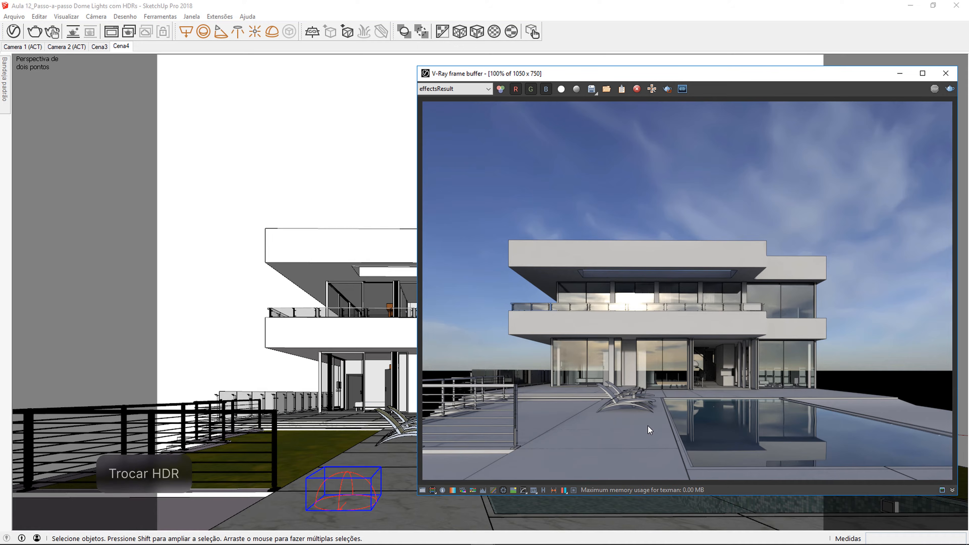
Step: Replace the Dome Light's default texture with the park 4k HDR file from the lesson folder and render
left_click(16, 36)
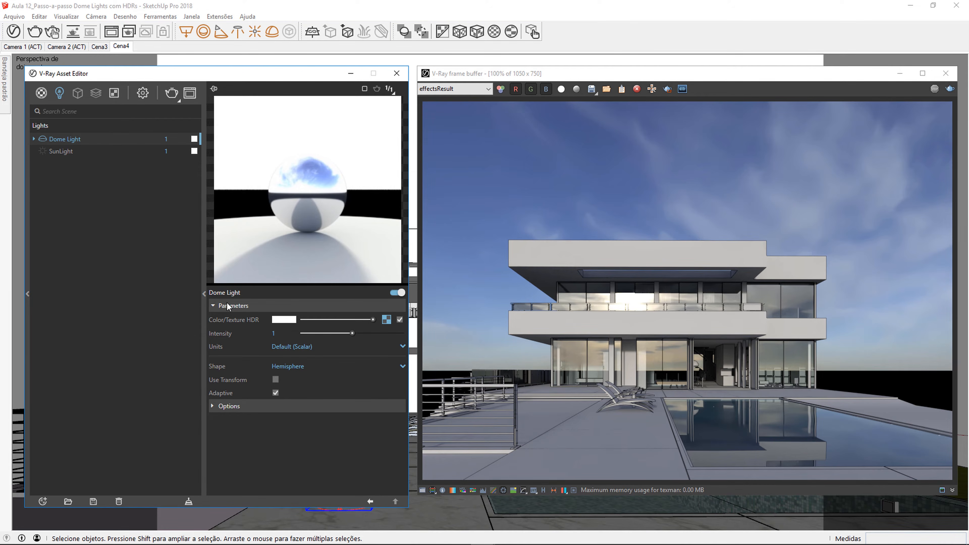
mouse_move(244, 346)
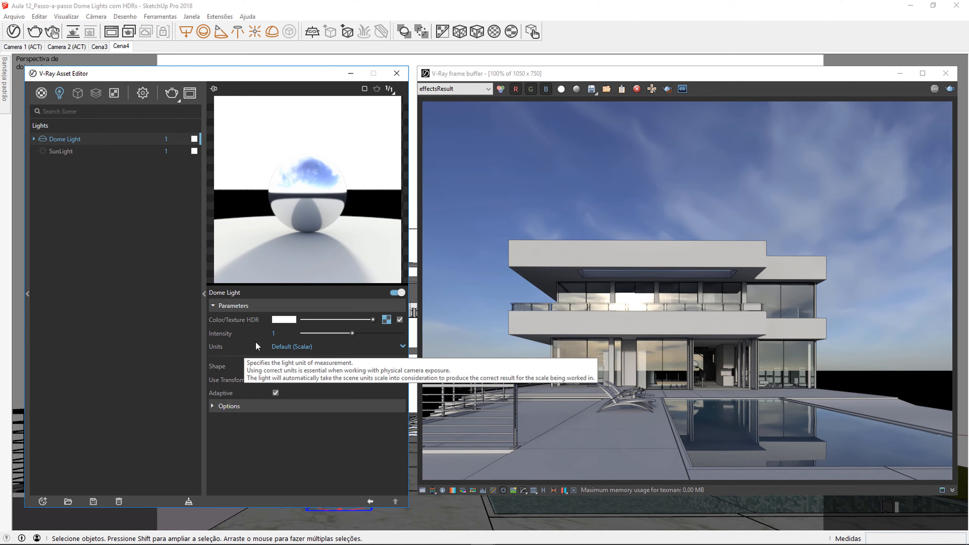
left_click(386, 320)
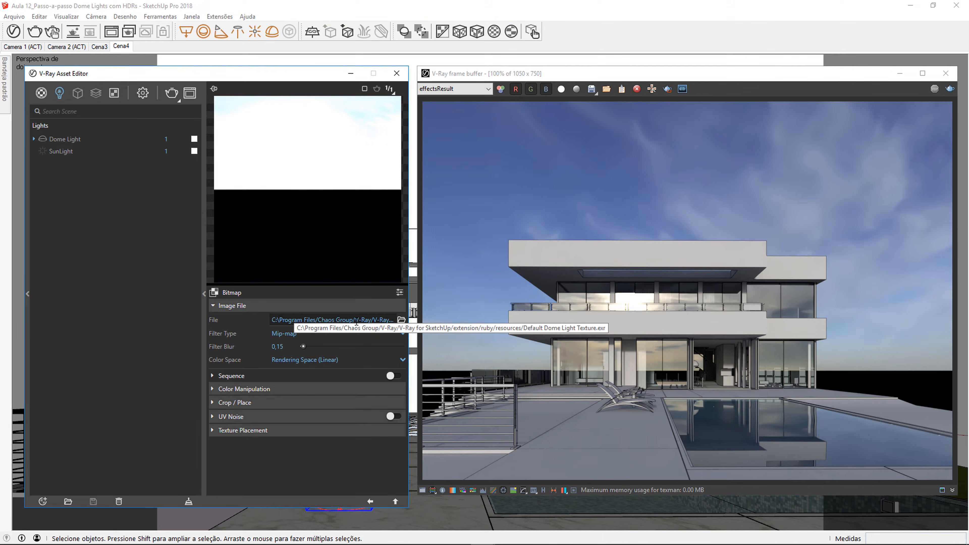
left_click(401, 319)
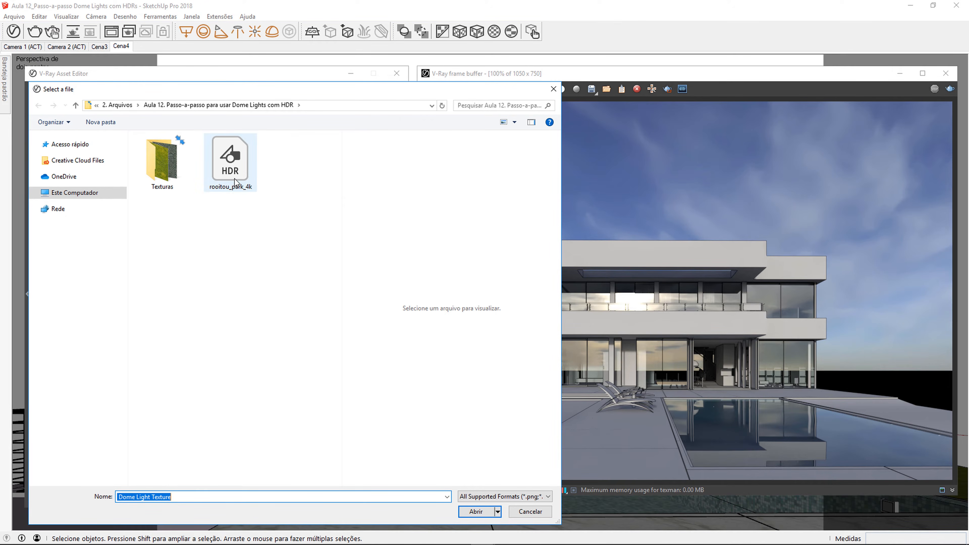
left_click(223, 184)
double_click(223, 185)
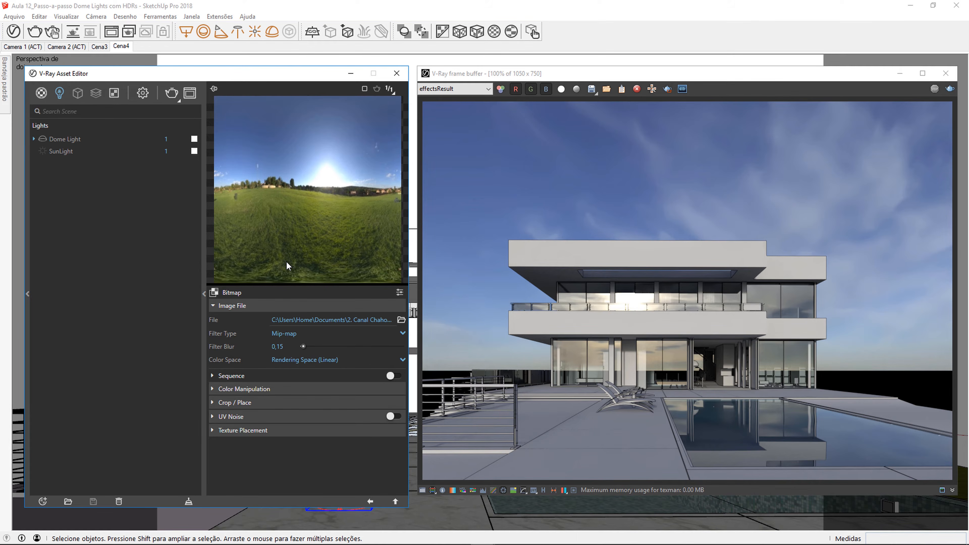
left_click(949, 88)
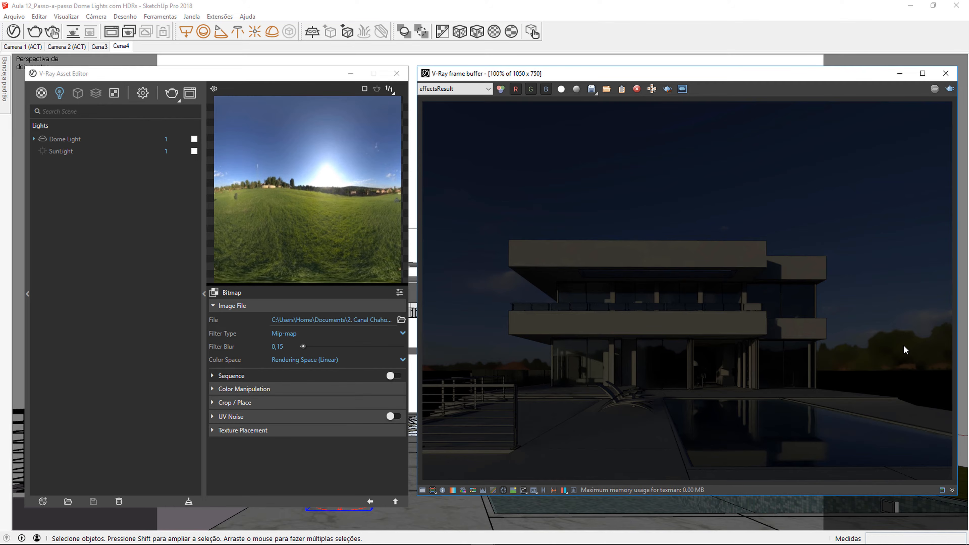
Step: Set the Dome Light's intensity to 20 and render the scene
left_click(371, 502)
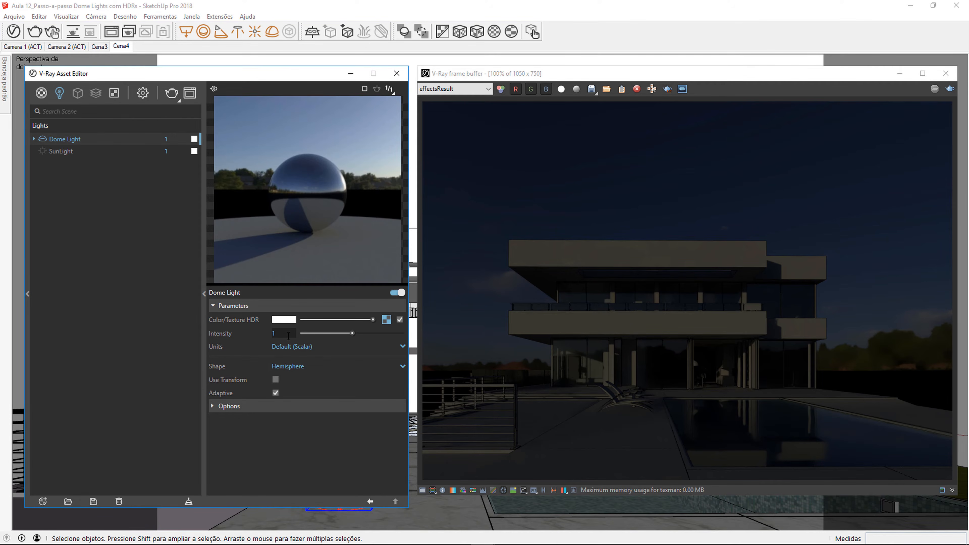
type("20")
key("Return")
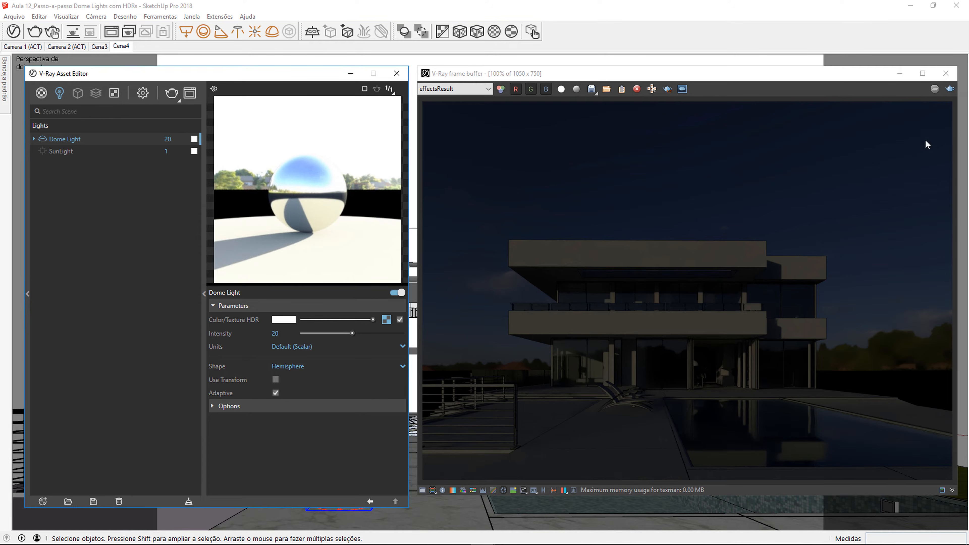
left_click(950, 89)
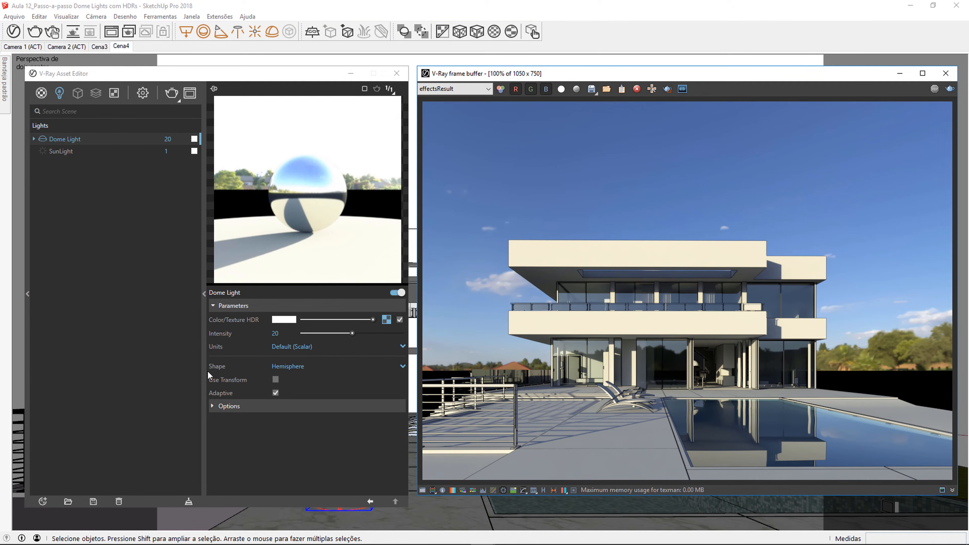
Step: Change the Dome Light's shape to Sphere and render the scene
left_click(402, 367)
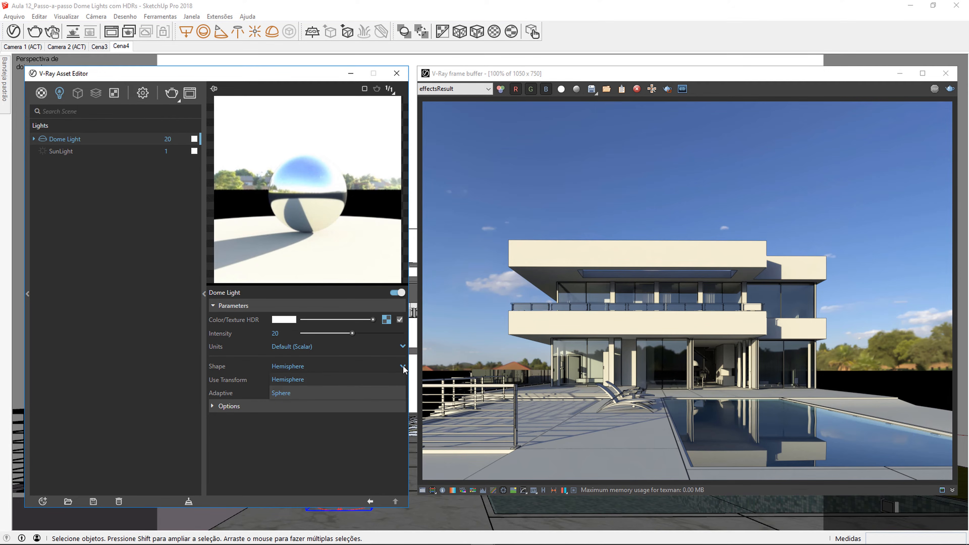
left_click(307, 392)
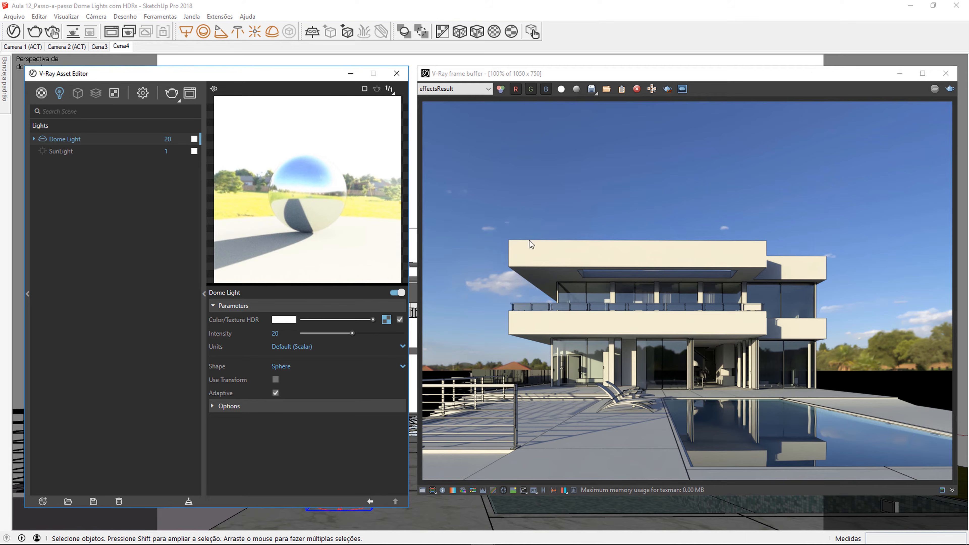
left_click(950, 89)
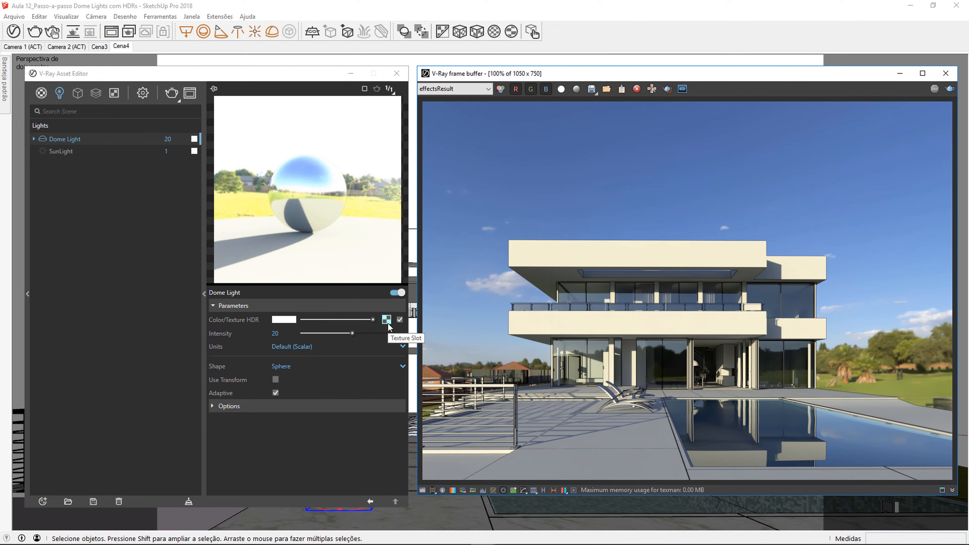
Step: Start an interactive render and set the horizontal rotation of the Dome Light's HDR texture to 45
left_click(52, 32)
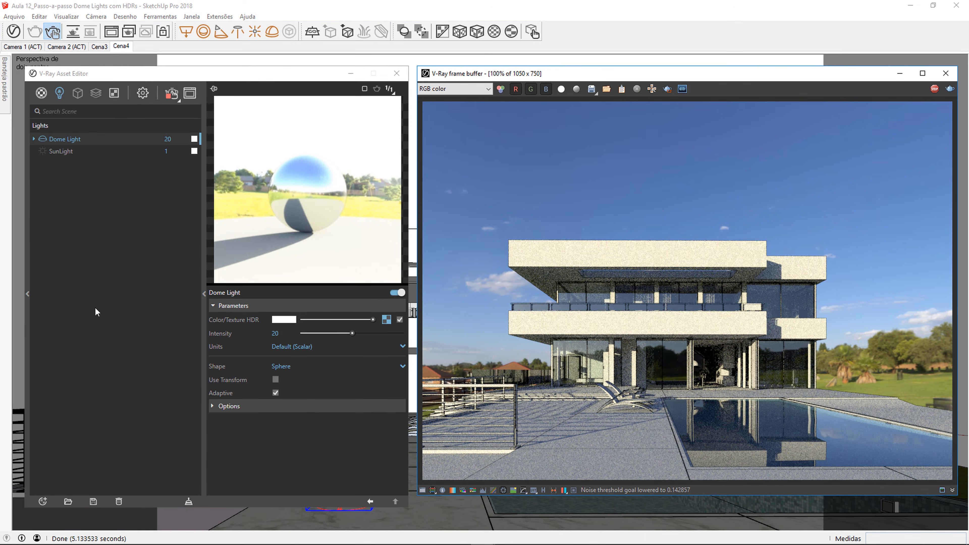
left_click(386, 320)
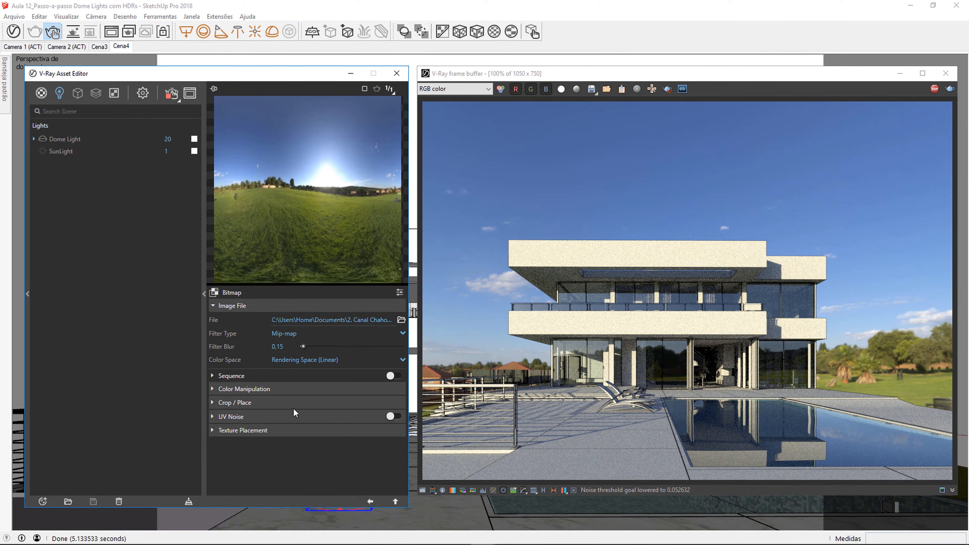
left_click(281, 431)
scroll(281, 412, "down", 3)
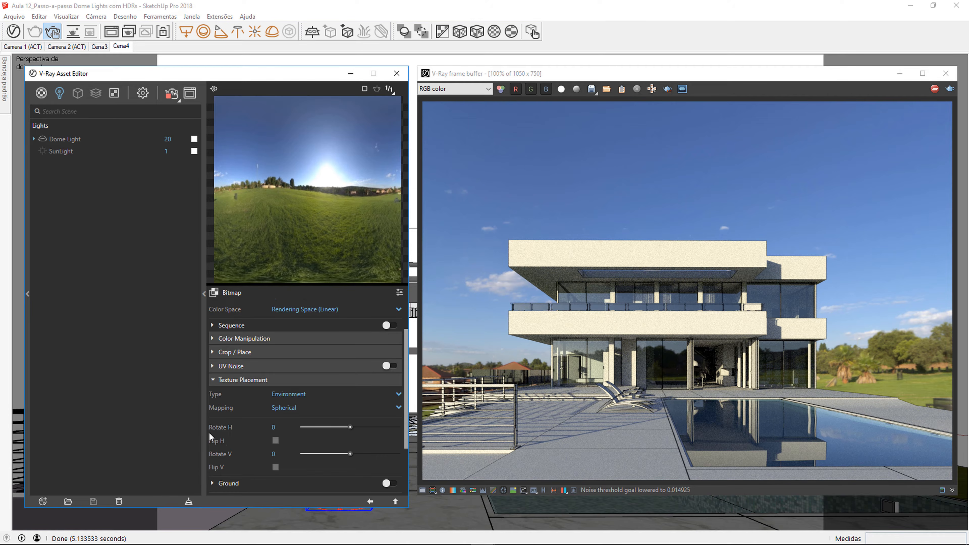
left_click(272, 427)
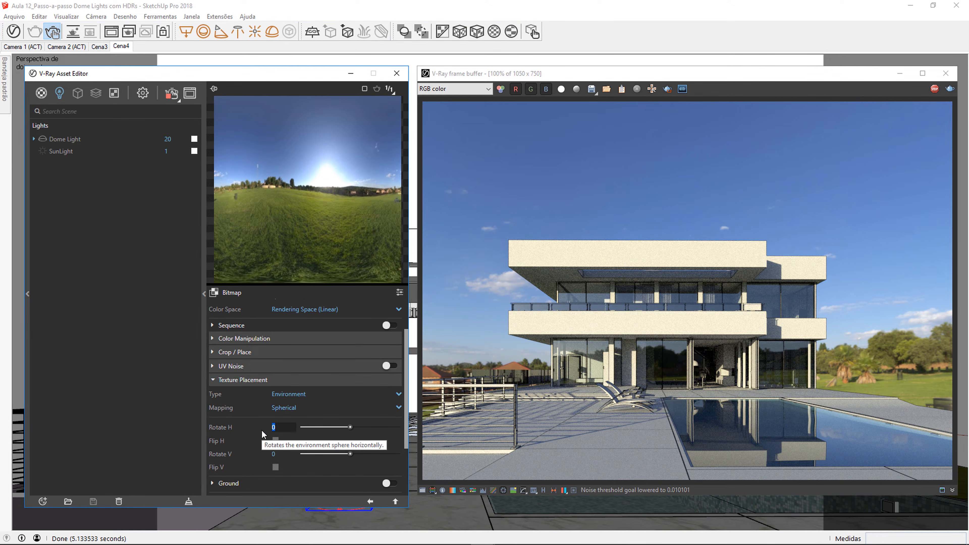
type("45")
key("Return")
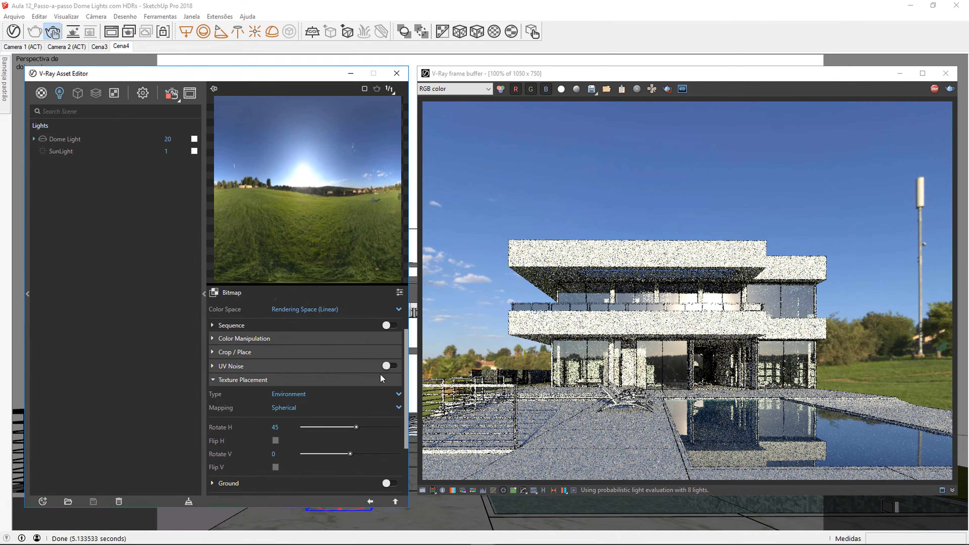
Step: Set the HDR texture's horizontal rotation to 90 and return to the Dome Light's parameters
type("90")
key("Return")
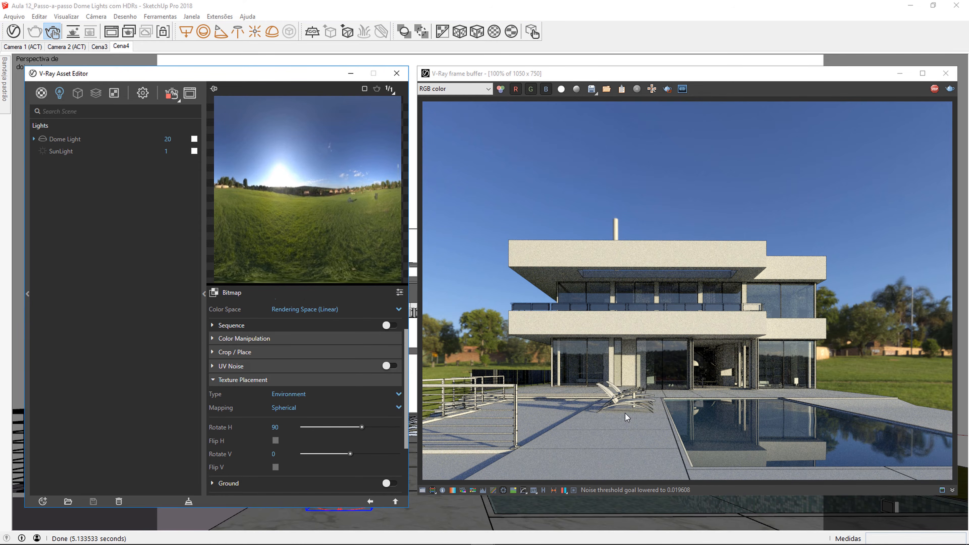
left_click(373, 502)
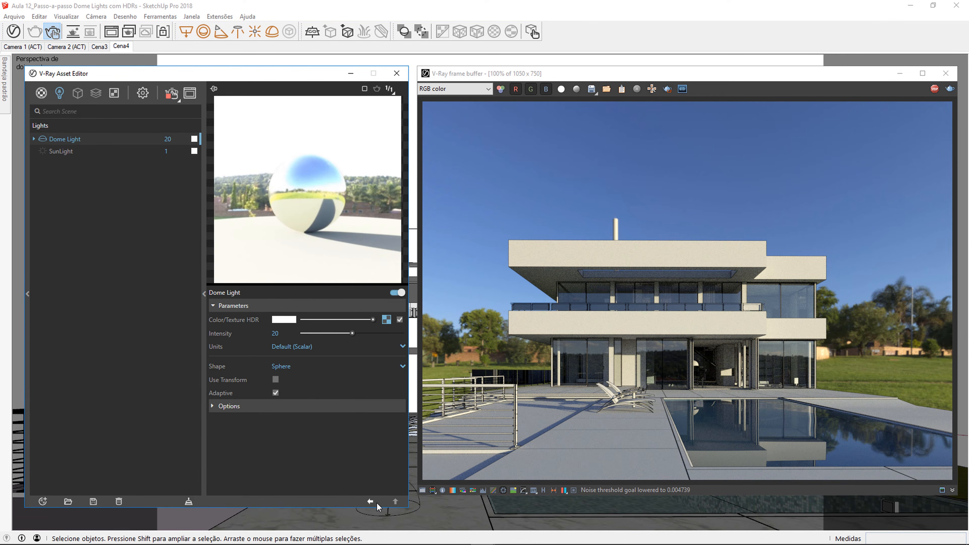
Step: Enable the Dome Light's Use Transform option and rotate its gizmo on the pool deck to turn the HDR environment
left_click(275, 380)
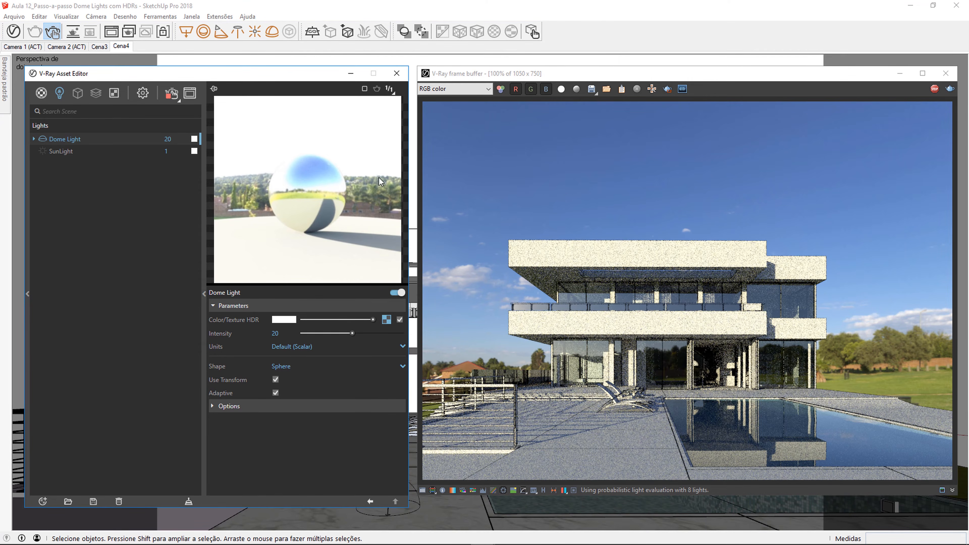
left_click(351, 74)
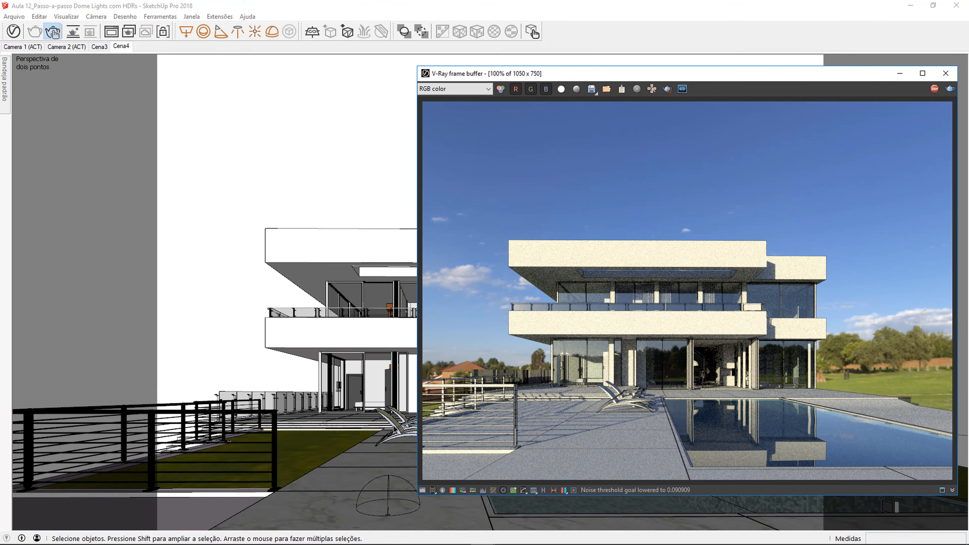
left_click(388, 492)
key("q")
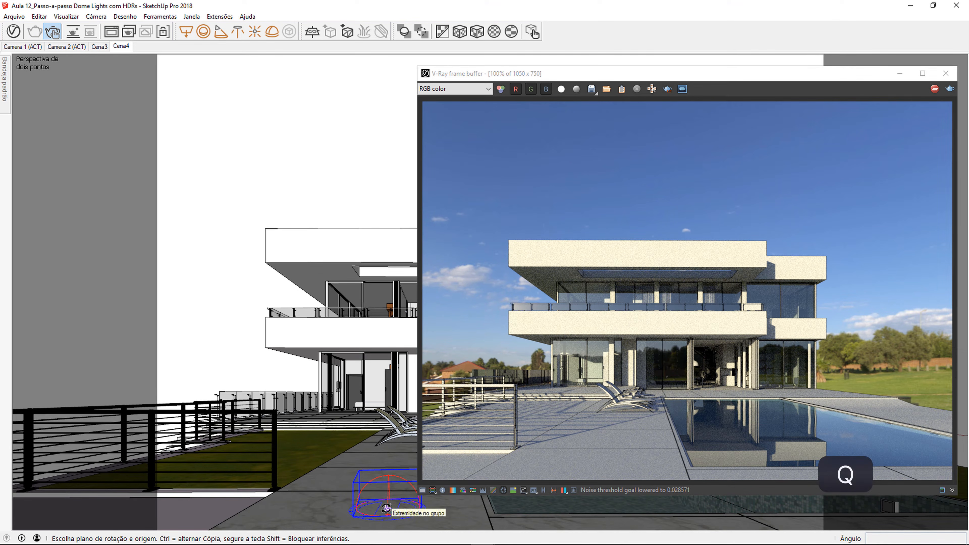
left_click(409, 514)
left_click(388, 516)
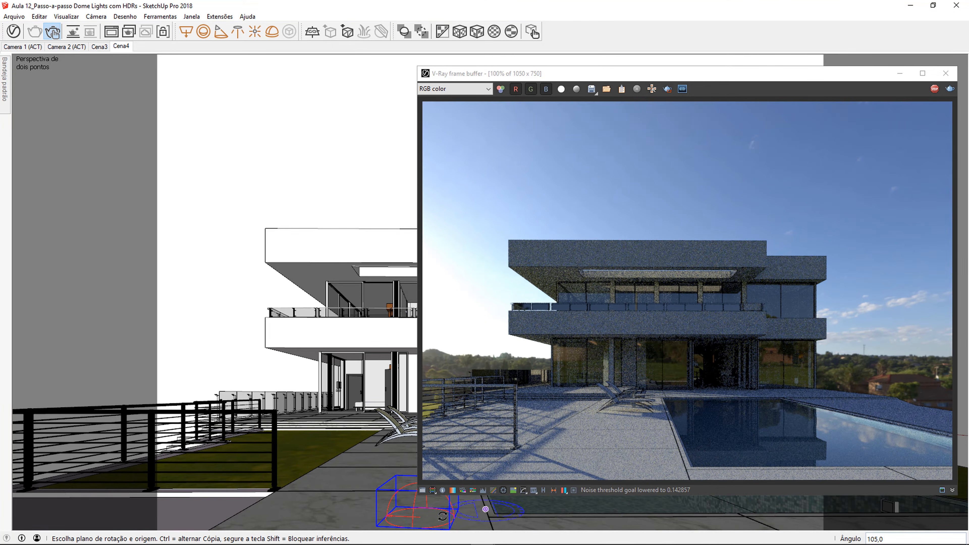
left_click(420, 517)
left_click(469, 517)
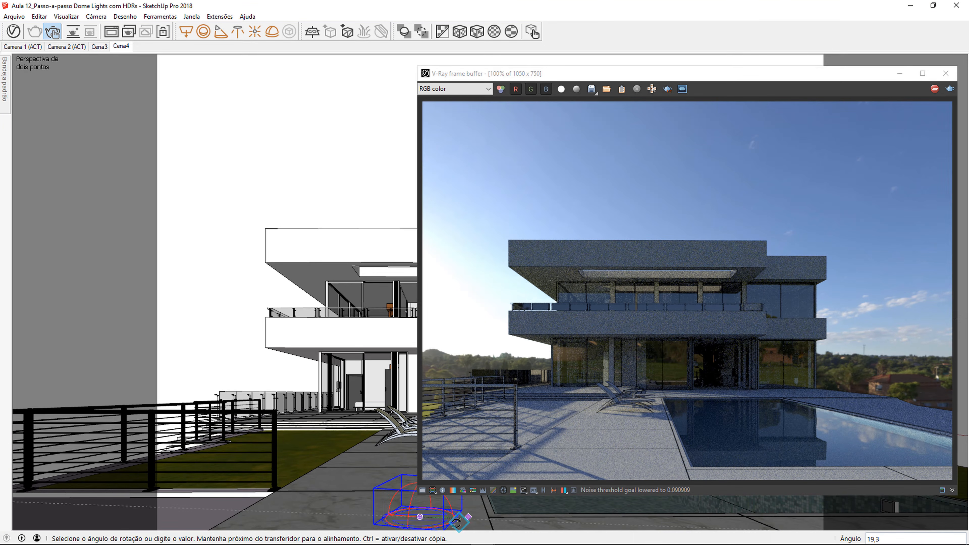
left_click(413, 520)
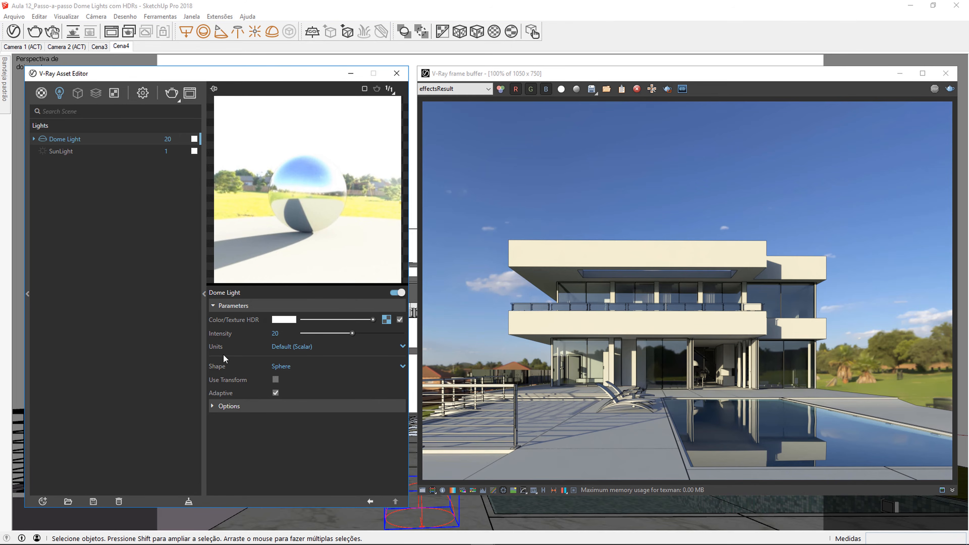
left_click(205, 299)
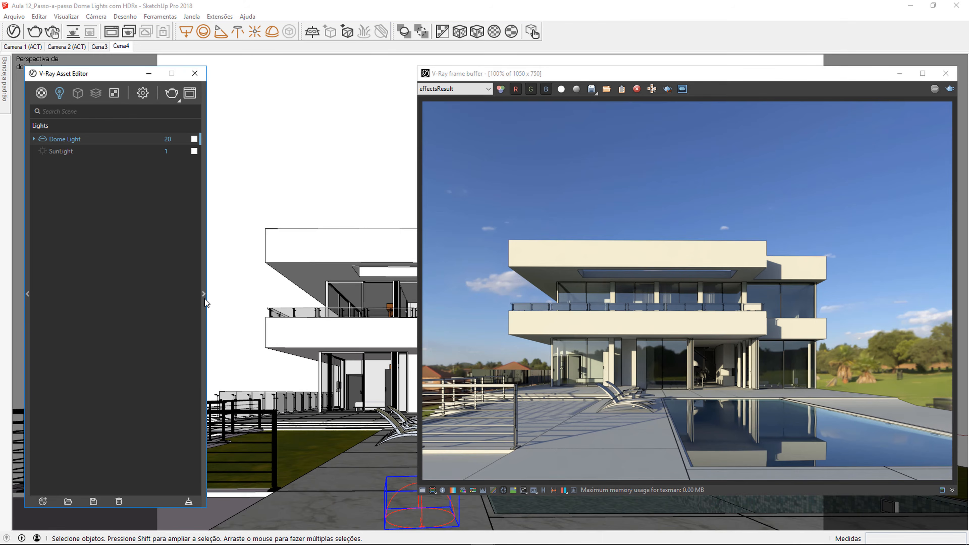
left_click(543, 491)
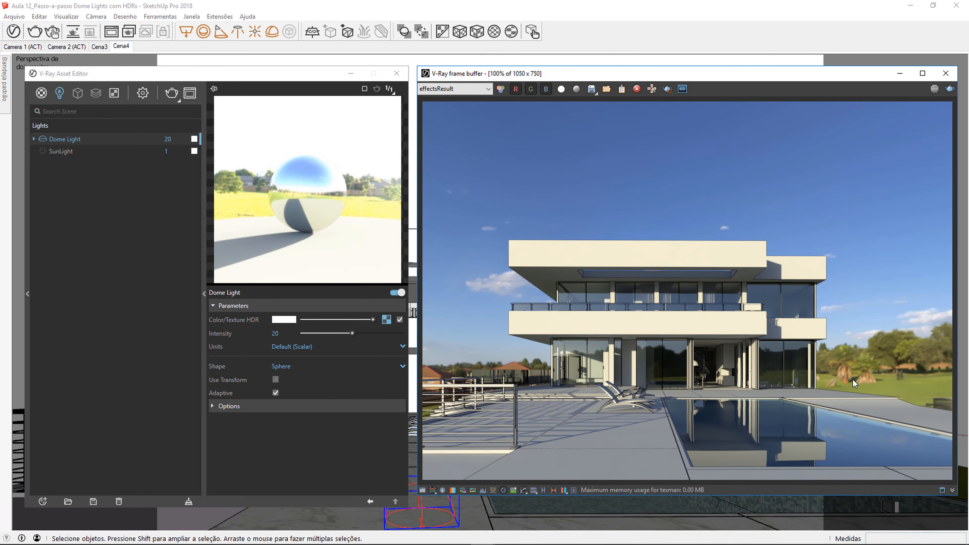
Step: Render the scene with the Dome Light's Invisible option on, and view the image-saving dialog without saving
left_click(266, 406)
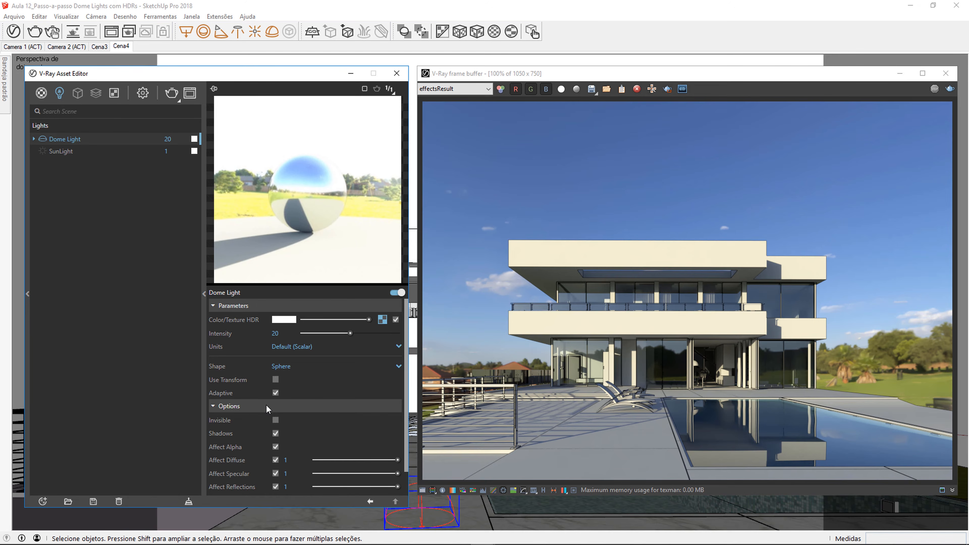
left_click(275, 420)
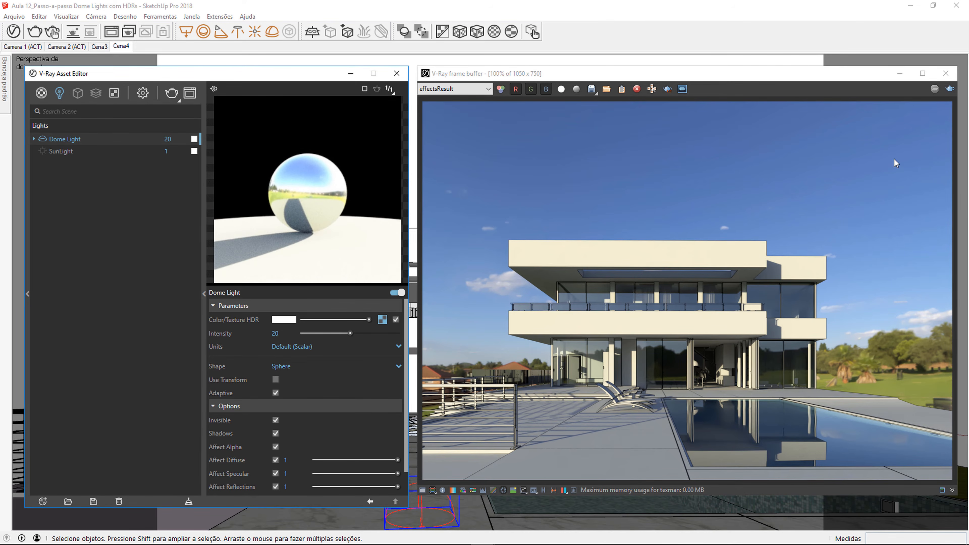
left_click(949, 89)
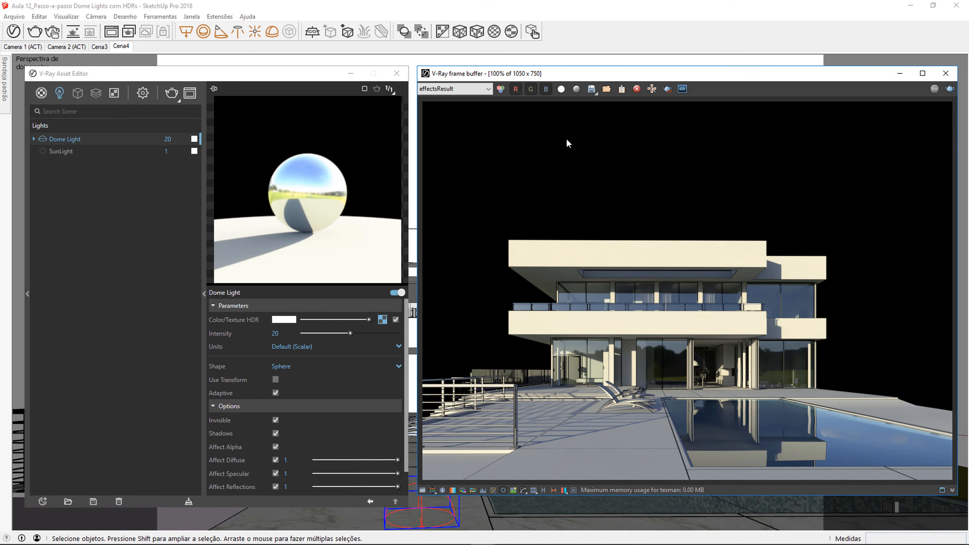
left_click(590, 90)
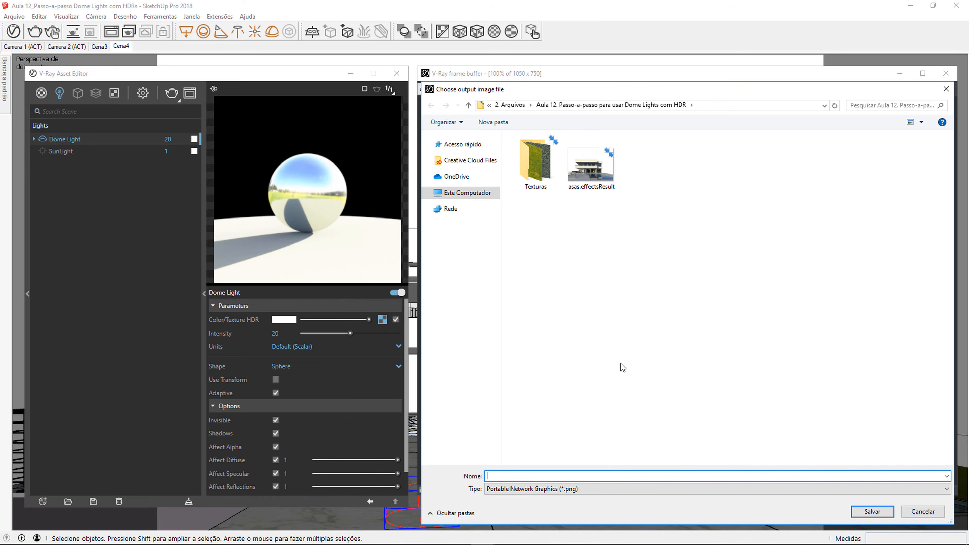
key("Escape")
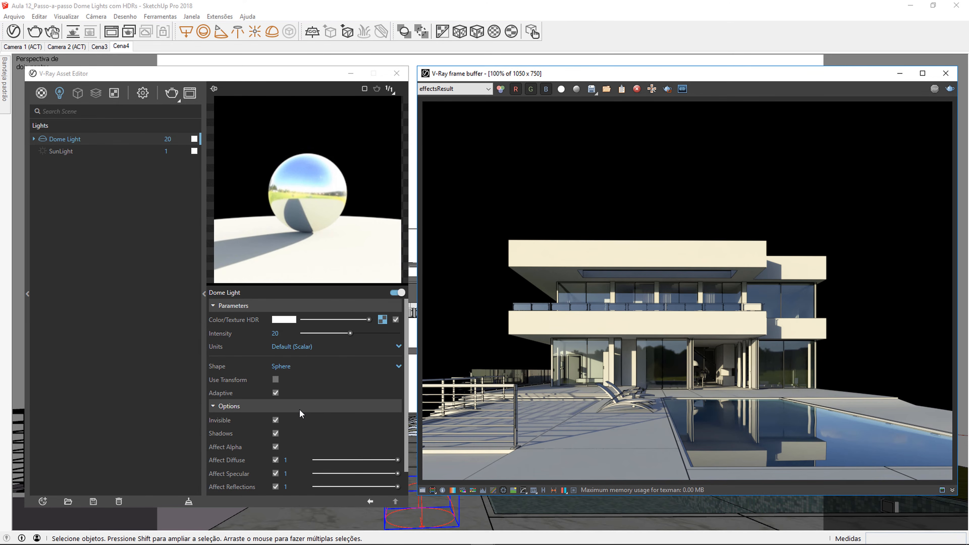
Step: Turn off the Dome Light's Invisible and Affect Diffuse options and enable the SunLight
left_click(275, 420)
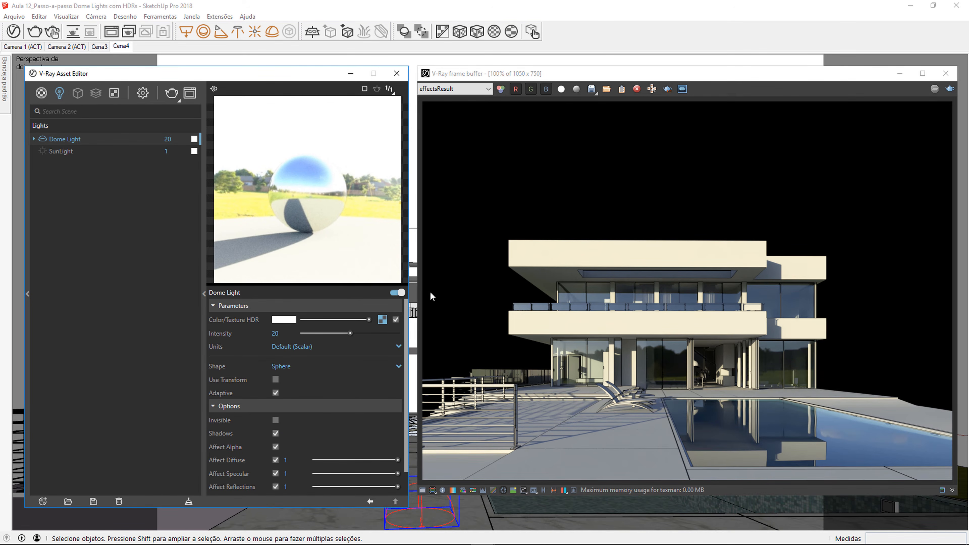
left_click(276, 463)
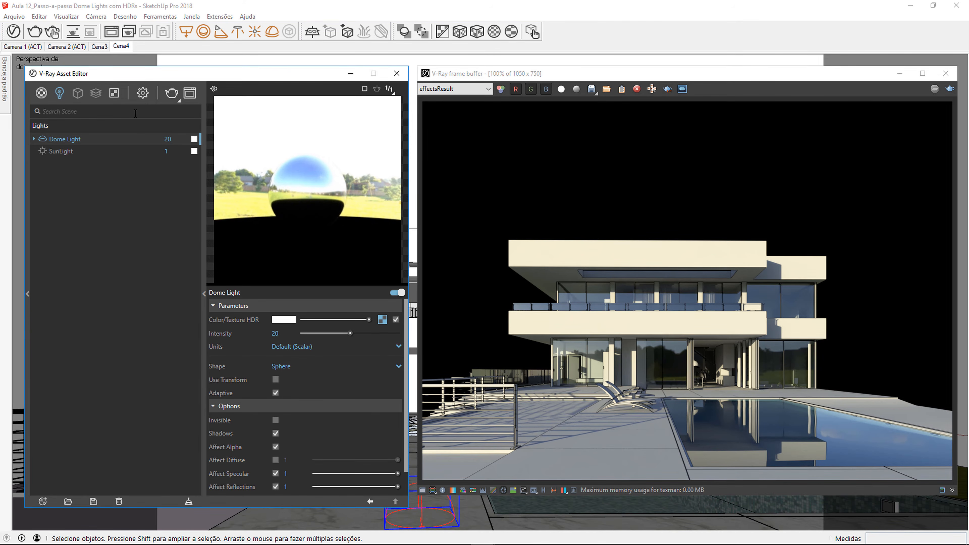
Step: Set the Environment background intensity to 1, enable its texture and render the scene
left_click(142, 93)
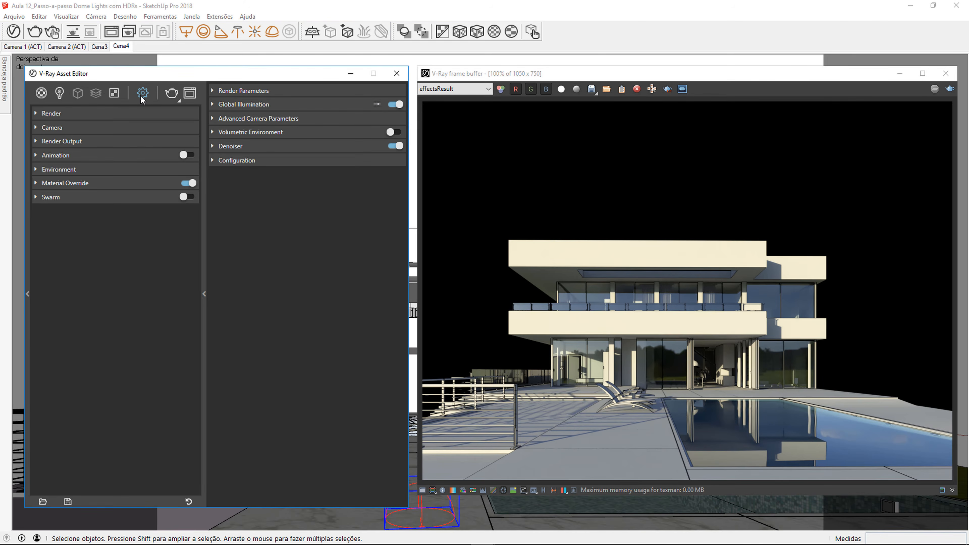
left_click(96, 170)
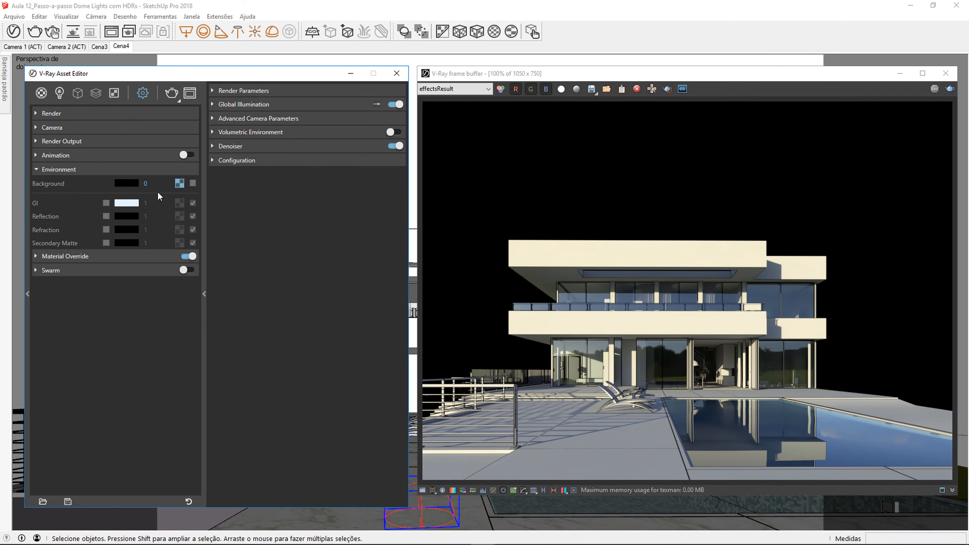
type("1")
left_click(192, 183)
left_click(61, 96)
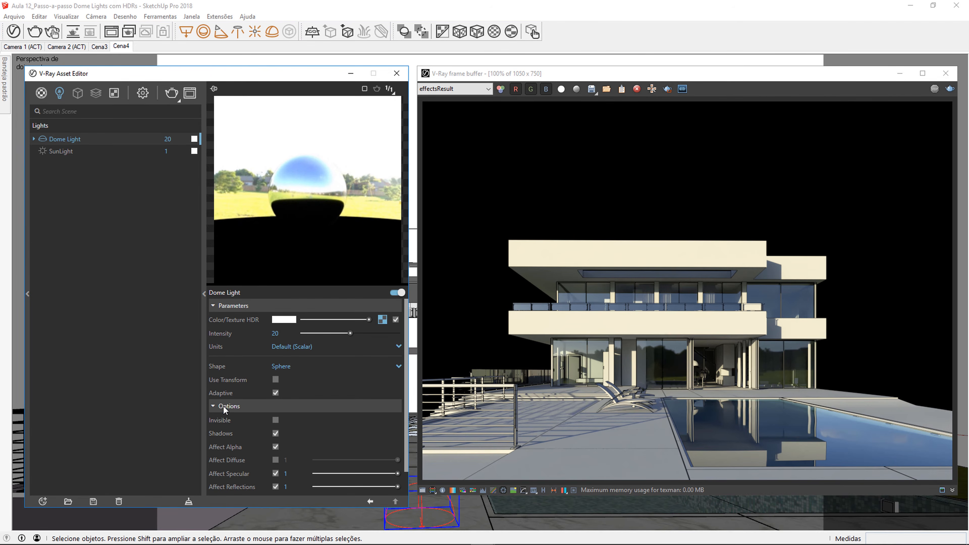
left_click(142, 95)
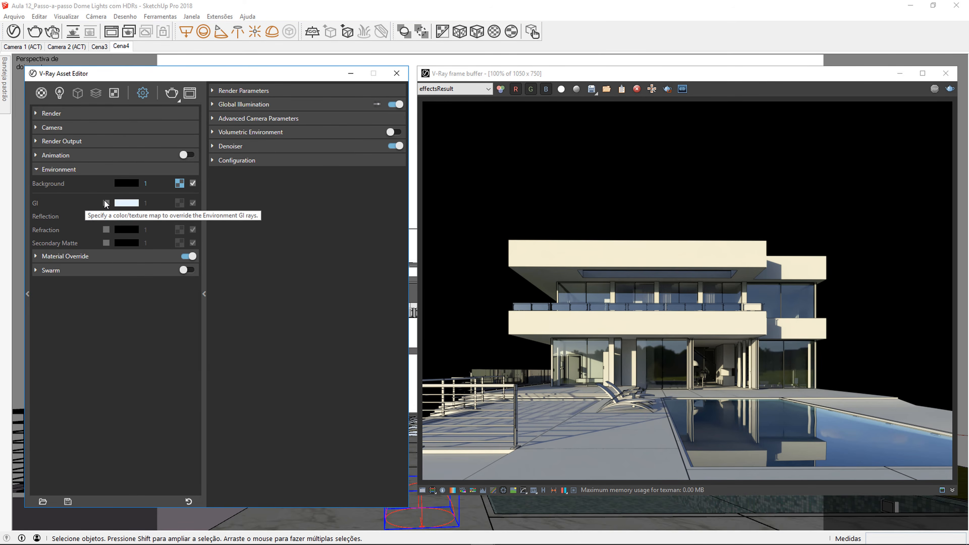
left_click(169, 95)
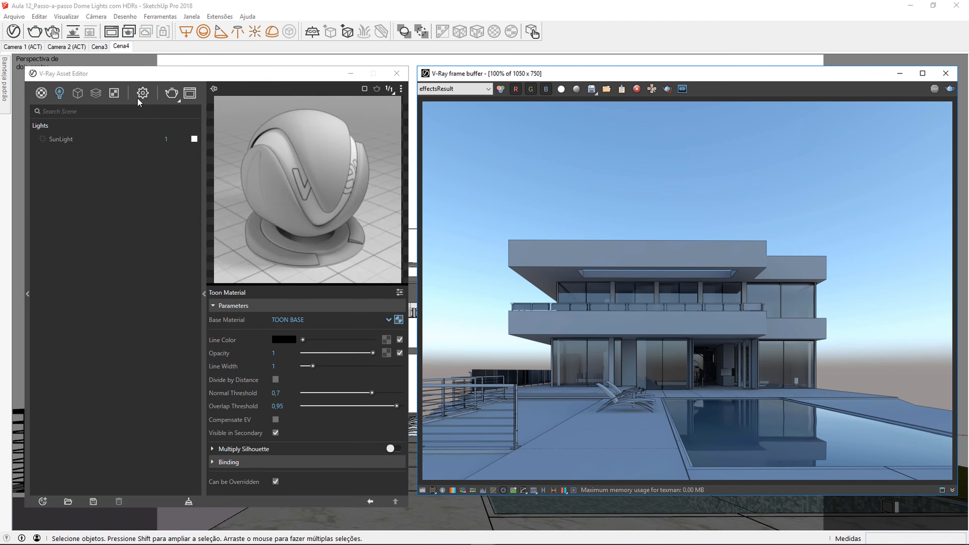
Step: Place a new Dome Light on the deck beside the pool and render the scene
left_click(98, 170)
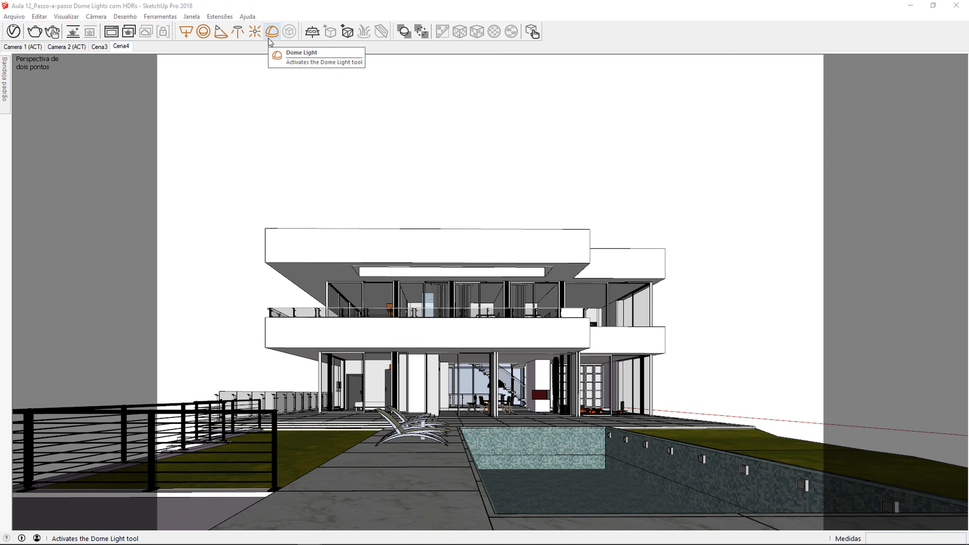
left_click(272, 32)
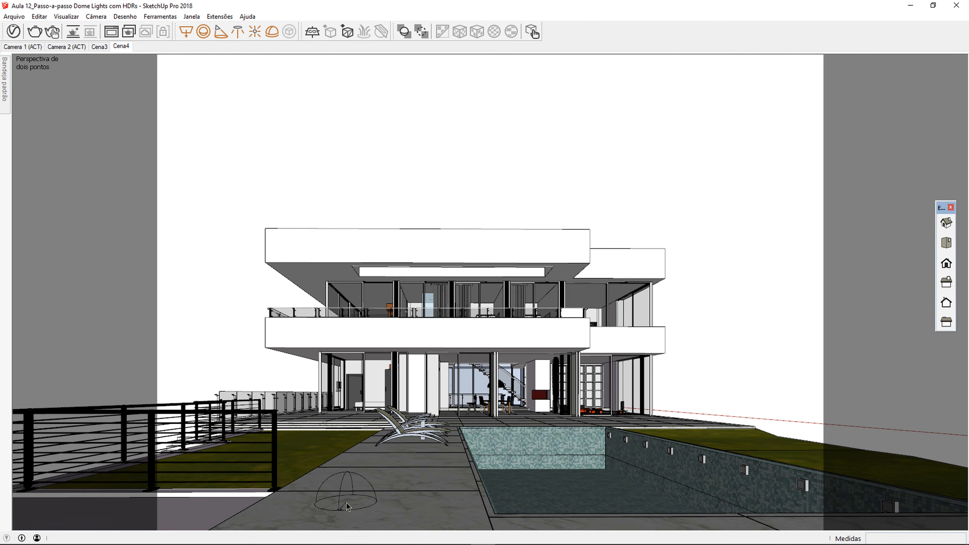
left_click(346, 502)
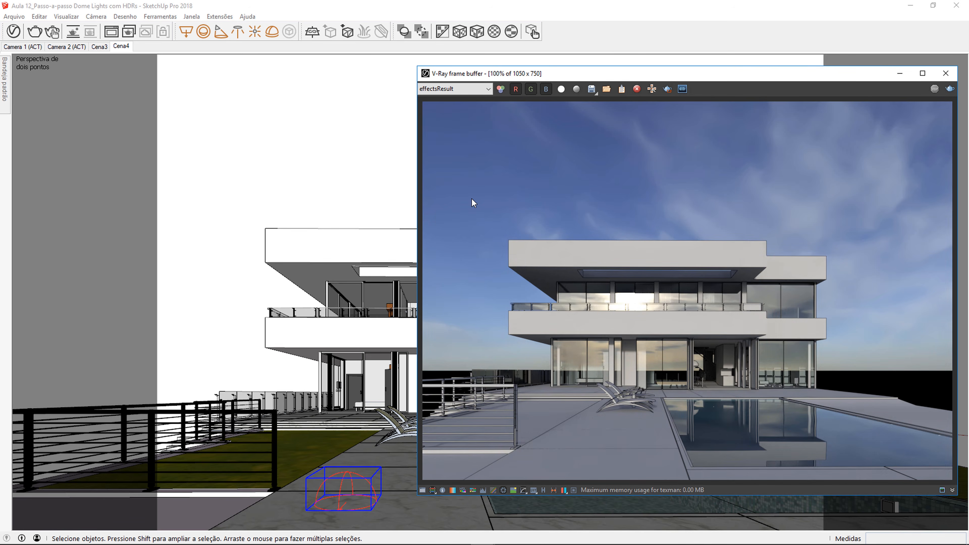
Step: Replace the Dome Light's default texture with the custom HDR image file of the sunny grass field
left_click(13, 32)
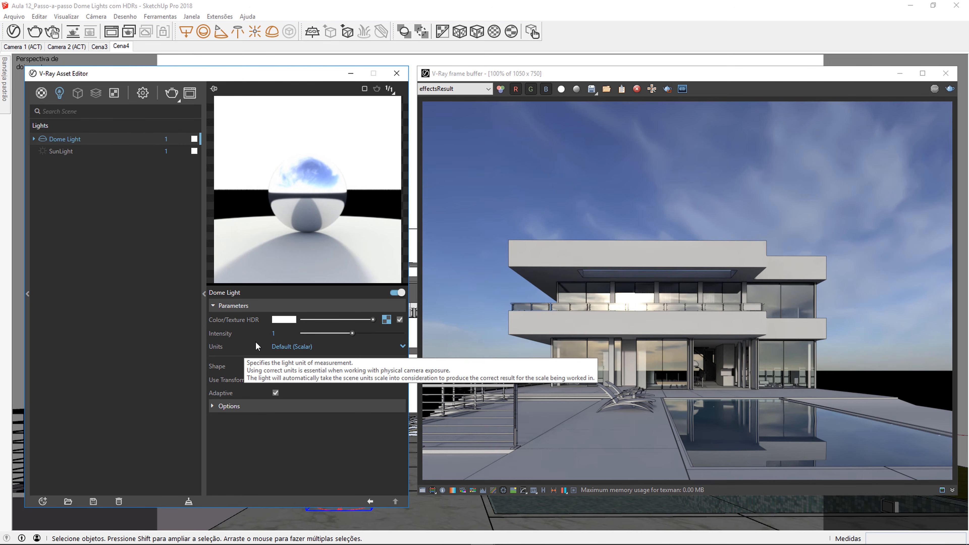
left_click(387, 322)
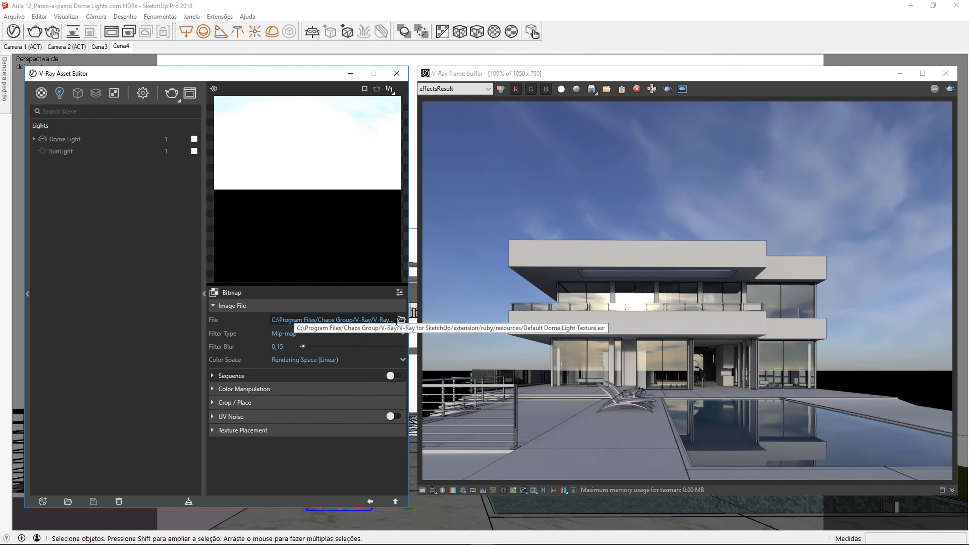
left_click(401, 320)
left_click(225, 184)
double_click(225, 184)
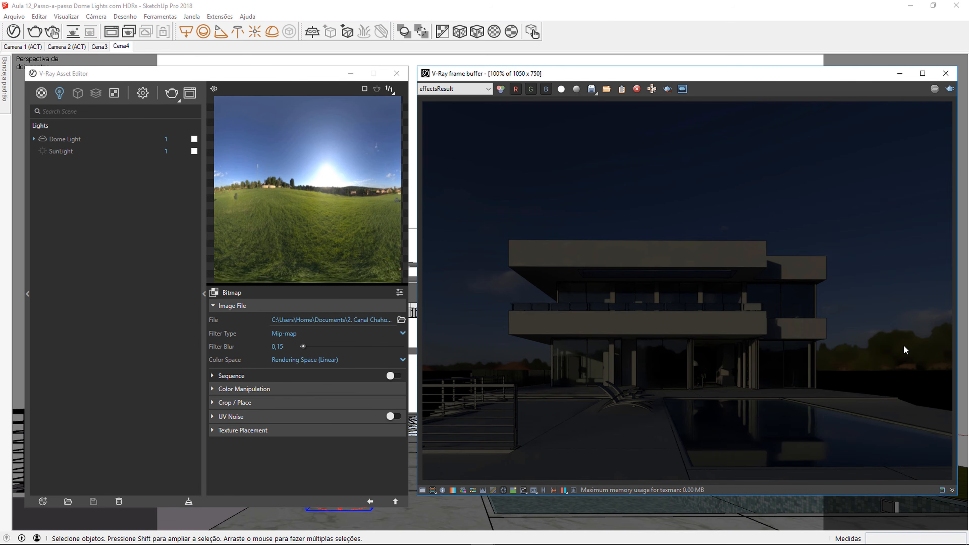
Step: Return to the Dome Light's parameters, set its intensity to 20 and render the scene
left_click(370, 501)
double_click(274, 334)
type("20")
key("Return")
left_click(506, 236)
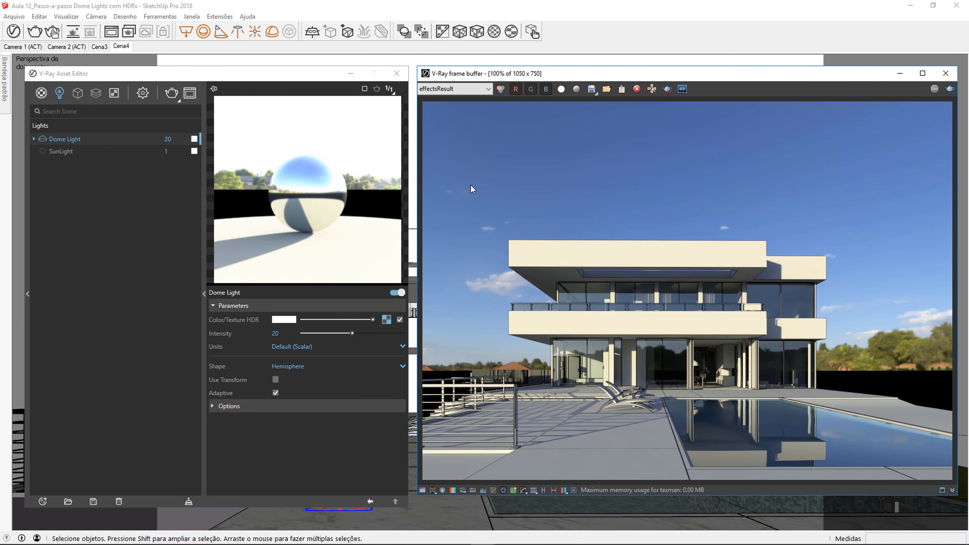
Step: Change the Dome Light's shape to Sphere and turn off its Use Transform option
left_click(328, 367)
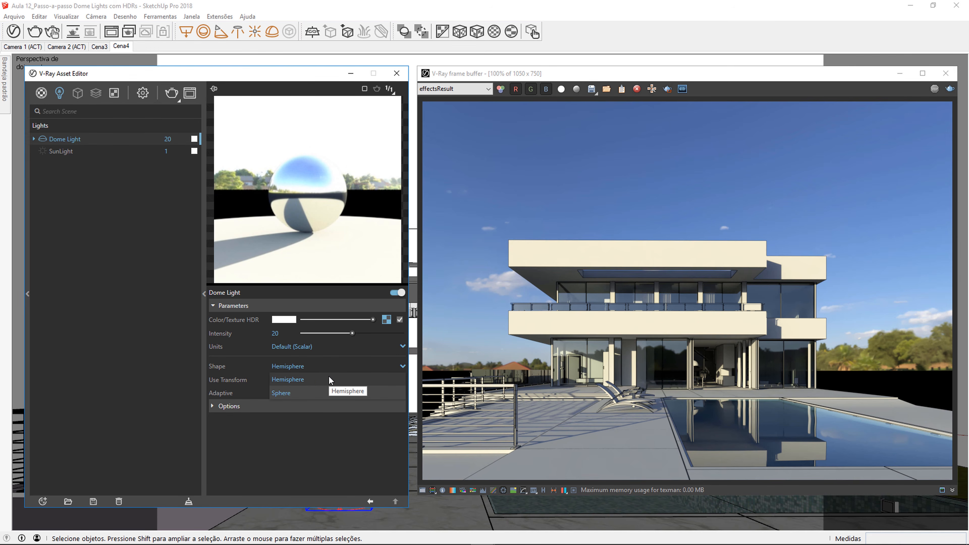
left_click(306, 392)
left_click(459, 330)
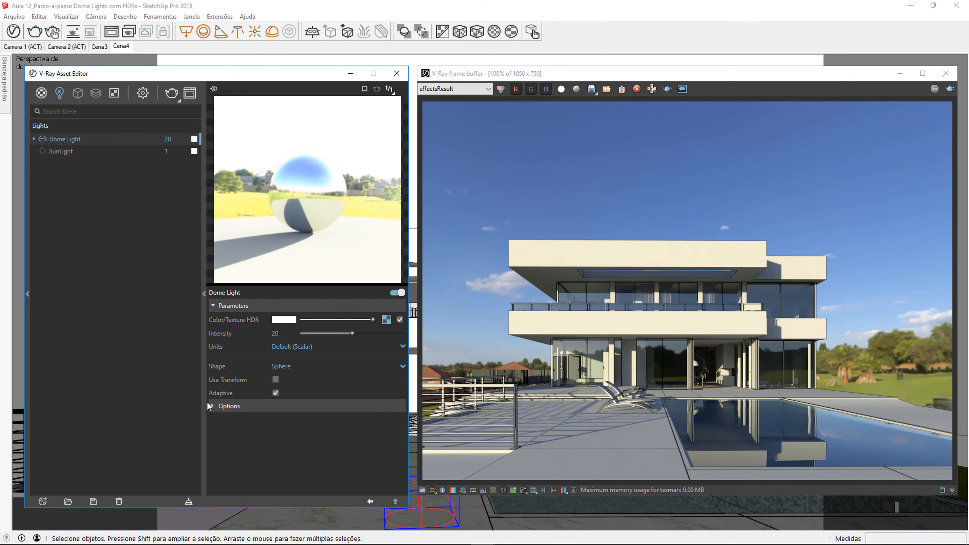
left_click(276, 379)
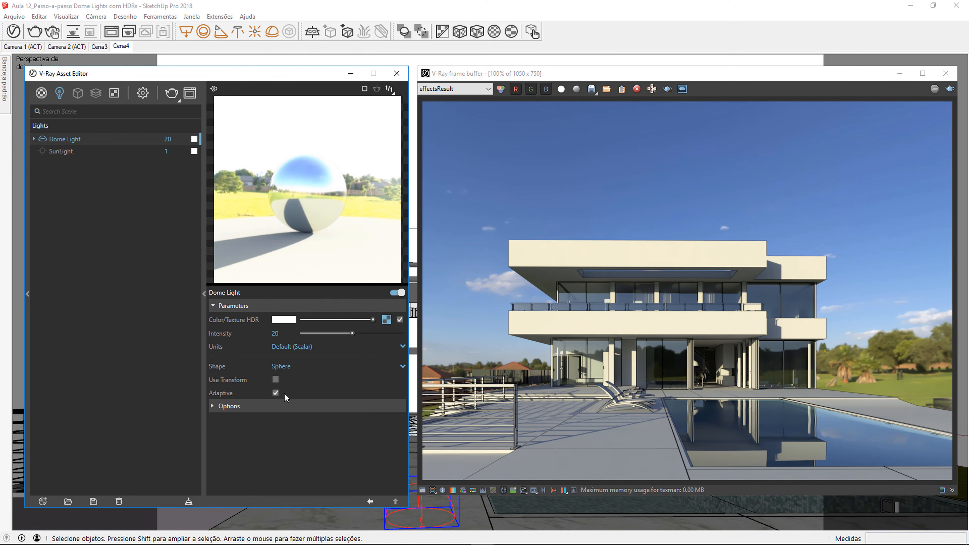
left_click(204, 296)
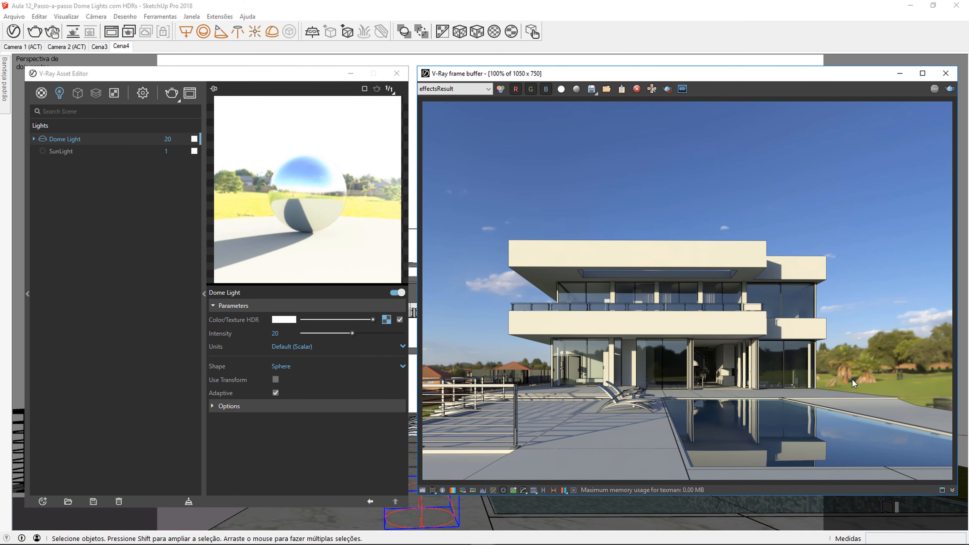
Step: Make the Dome Light invisible through its options, and open the render's image-saving dialog without saving
left_click(317, 406)
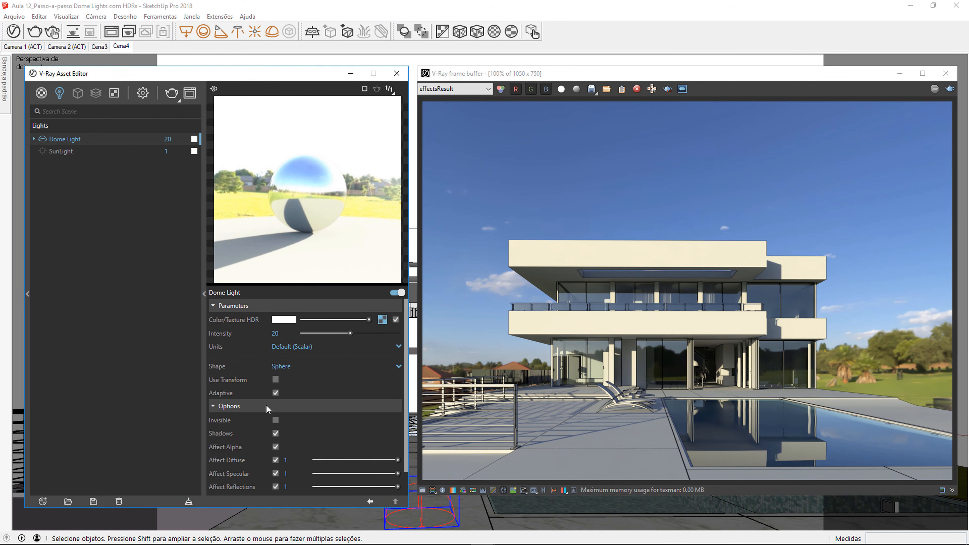
left_click(275, 420)
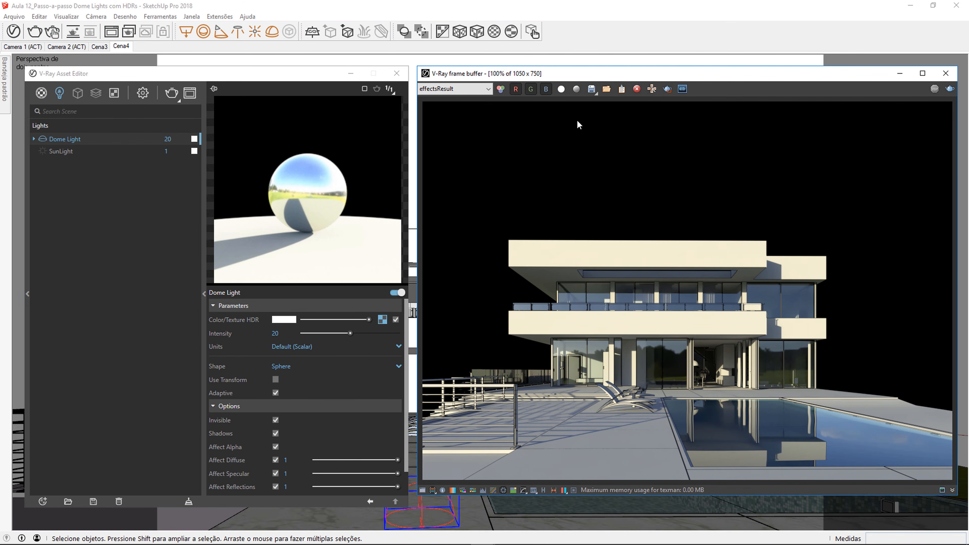
left_click(591, 89)
key("Escape")
Step: Turn off the Dome Light's Invisible and Affect Diffuse options and enable the SunLight
left_click(276, 420)
left_click(275, 460)
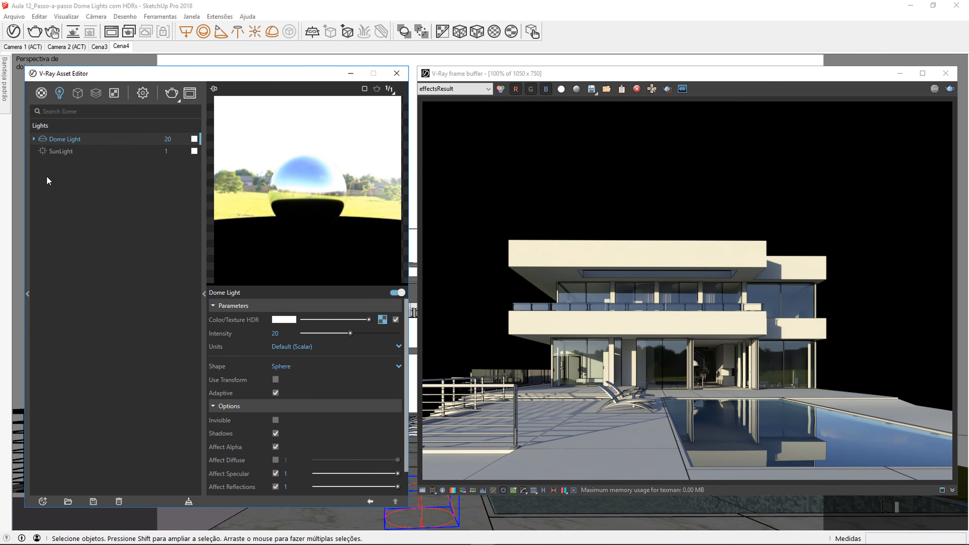